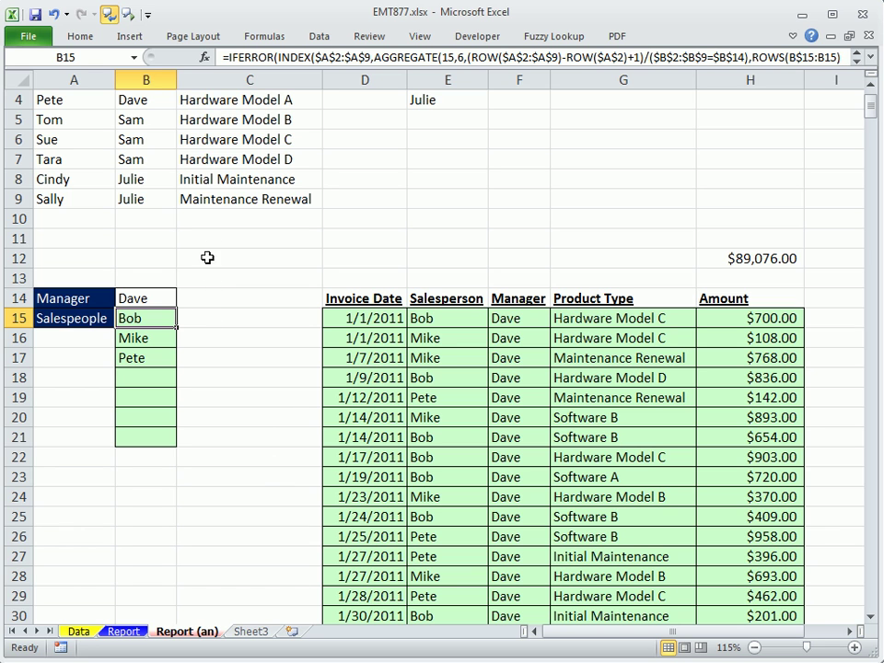
Highlight the salespeople names Bob through Sally on the Report (an) sheet.
scroll(152, 99, up, 1)
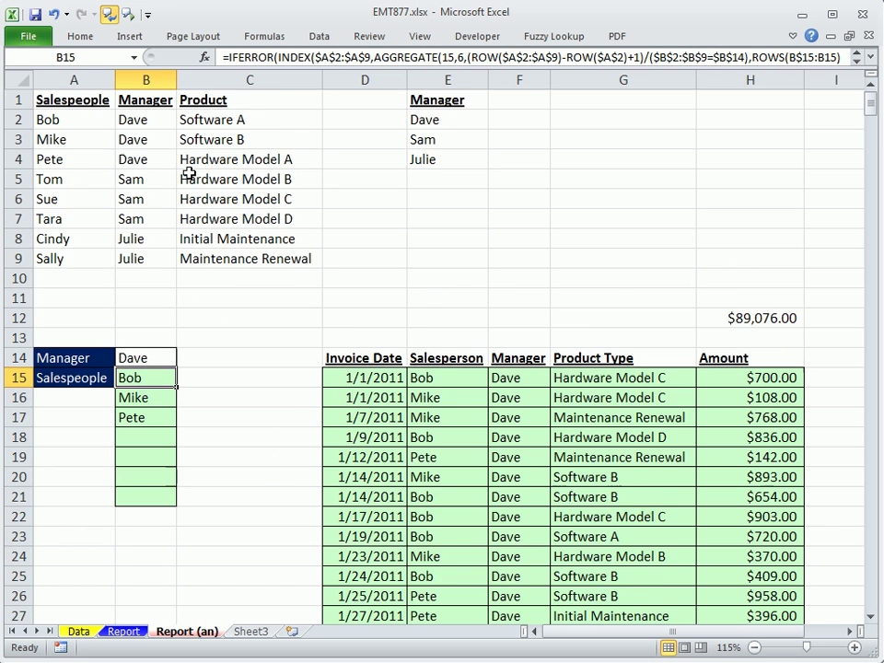
drag(147, 120, 160, 165)
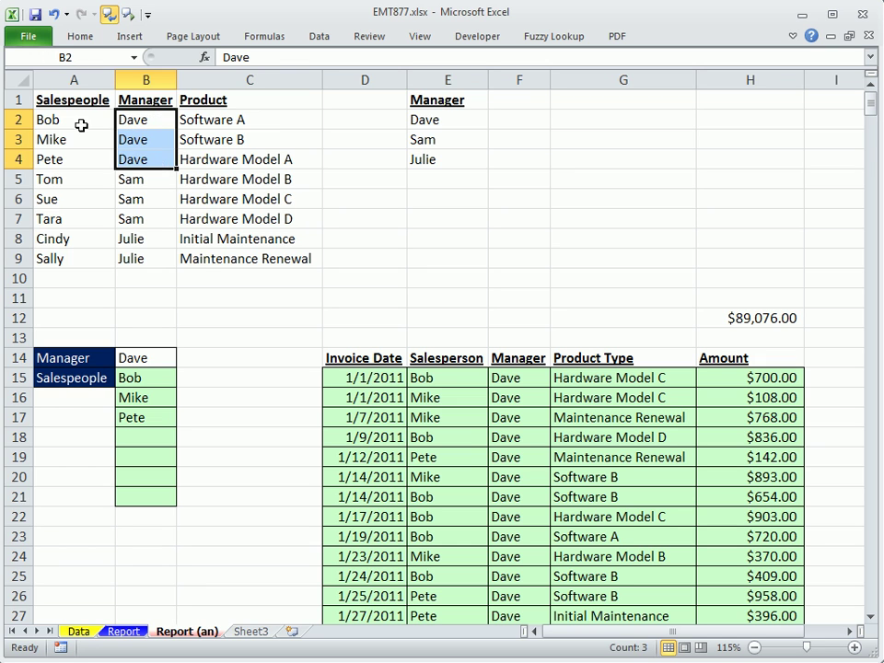
drag(75, 121, 67, 257)
Set the B14 manager drop-down to Sam, then view the Data sheet.
click(155, 357)
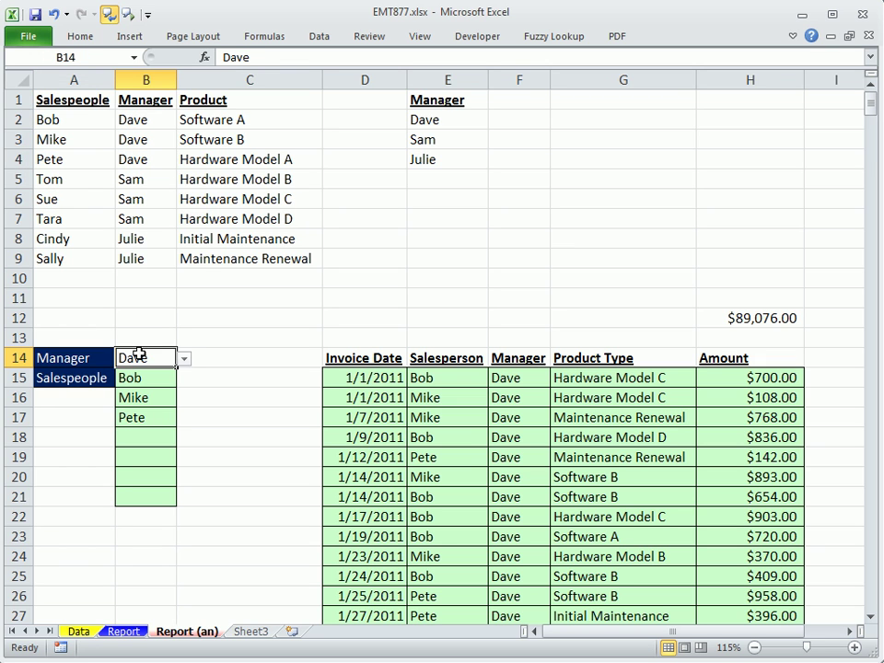
click(184, 359)
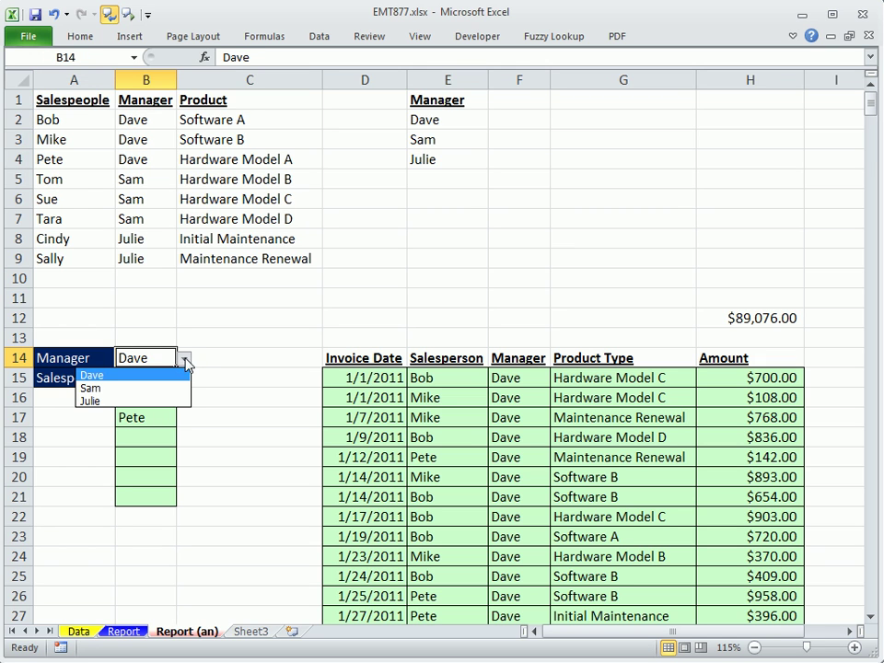
click(107, 394)
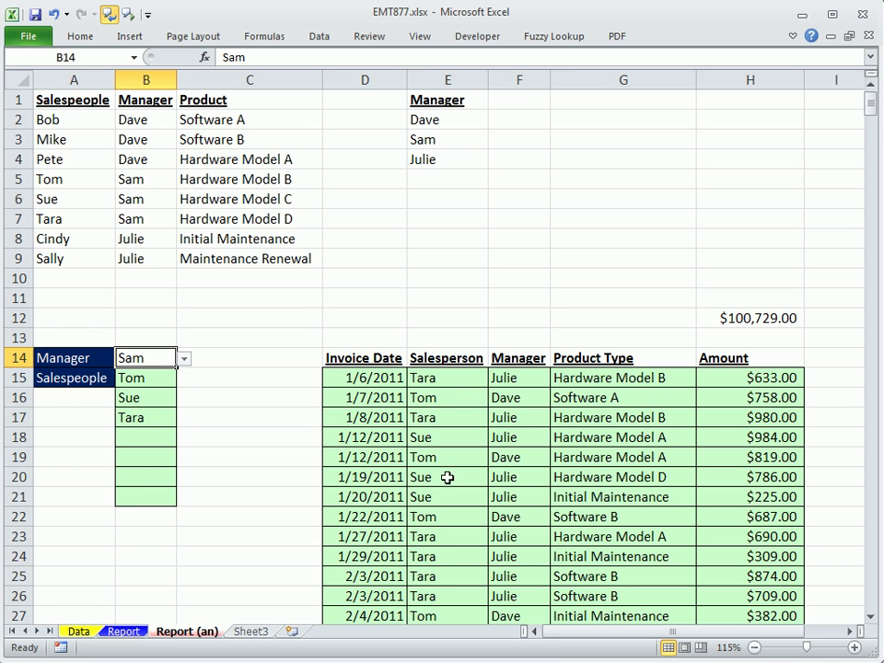
click(81, 634)
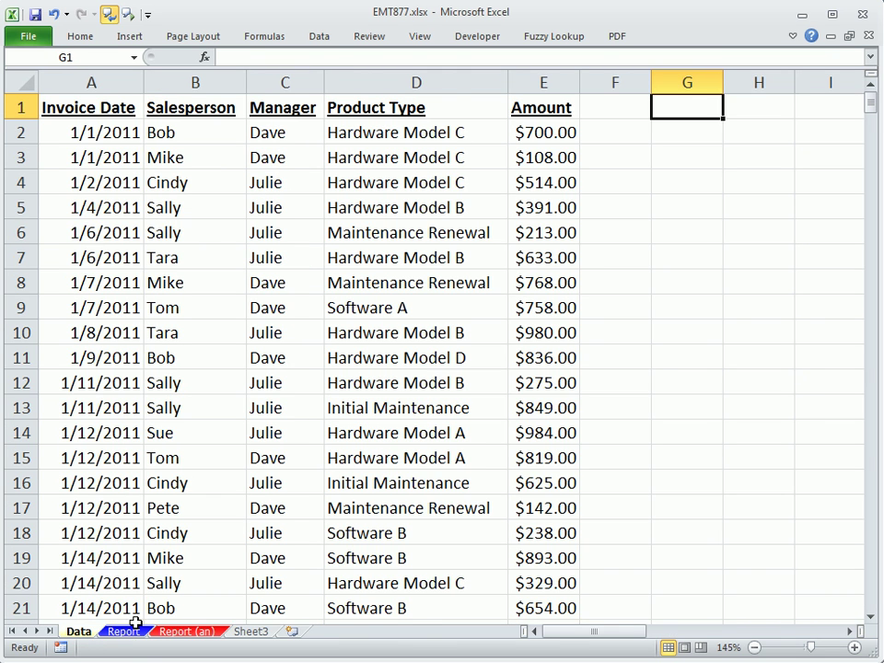
Flip between the Report (an) and Data sheets to compare the extracted invoices.
click(184, 633)
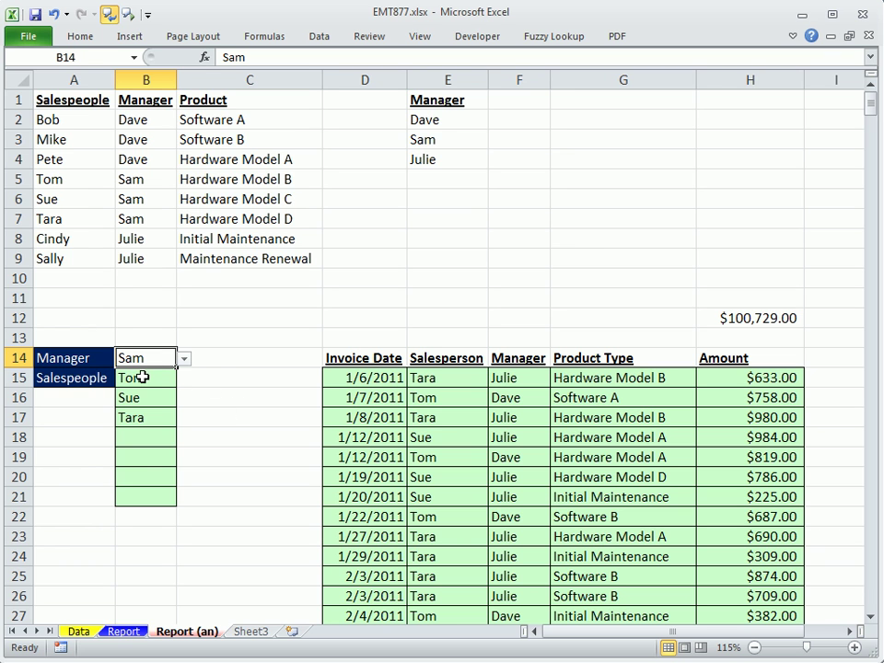
click(79, 632)
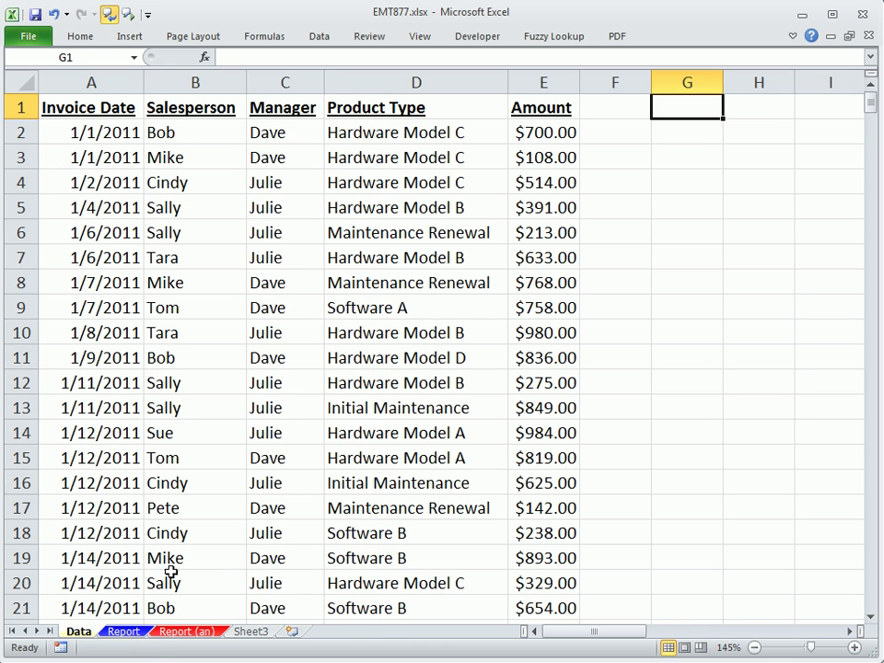
click(189, 633)
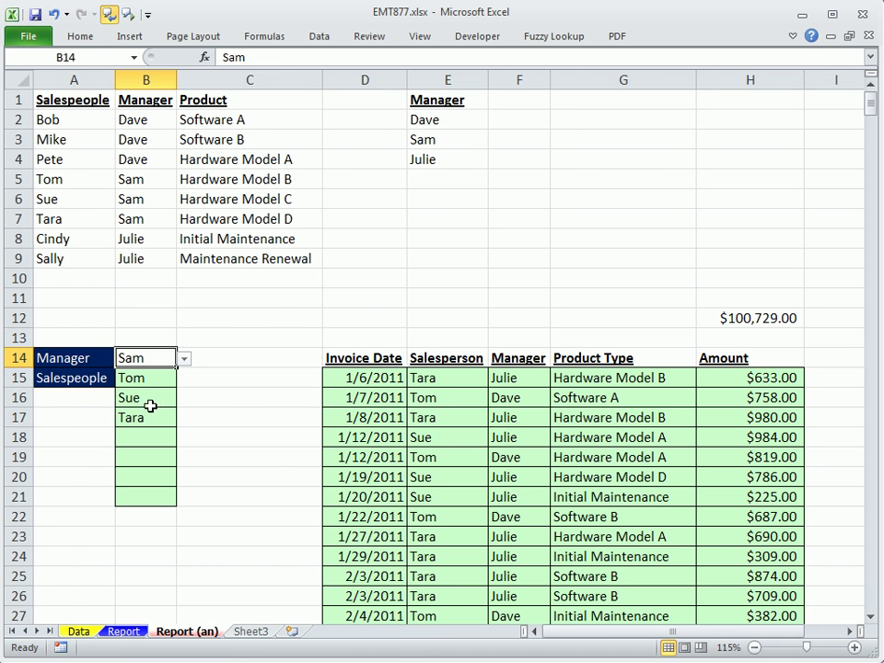
click(83, 633)
Point out Bob in B2 and Tara's and Tom's invoice records in rows 7 and 9.
click(207, 136)
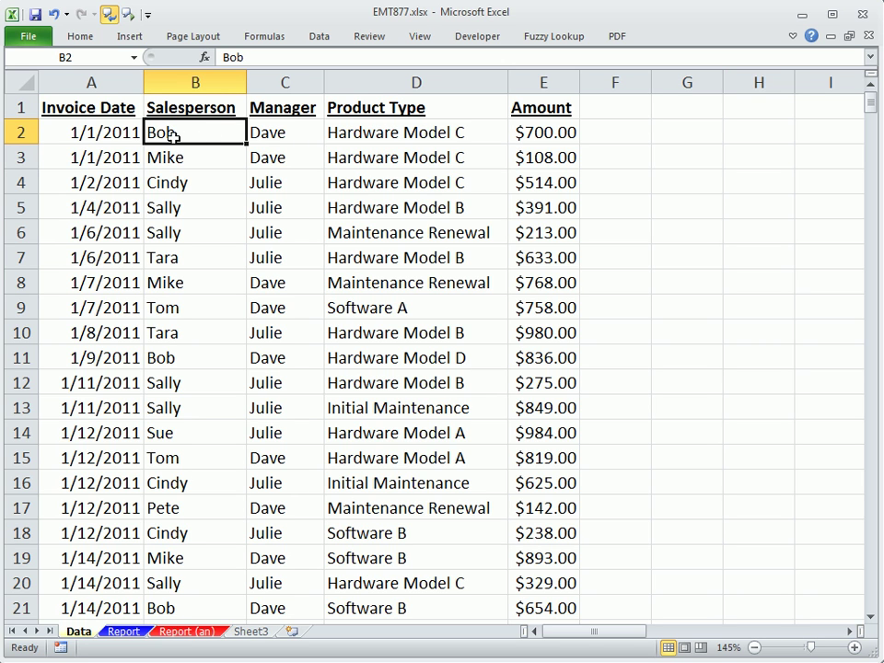
click(178, 261)
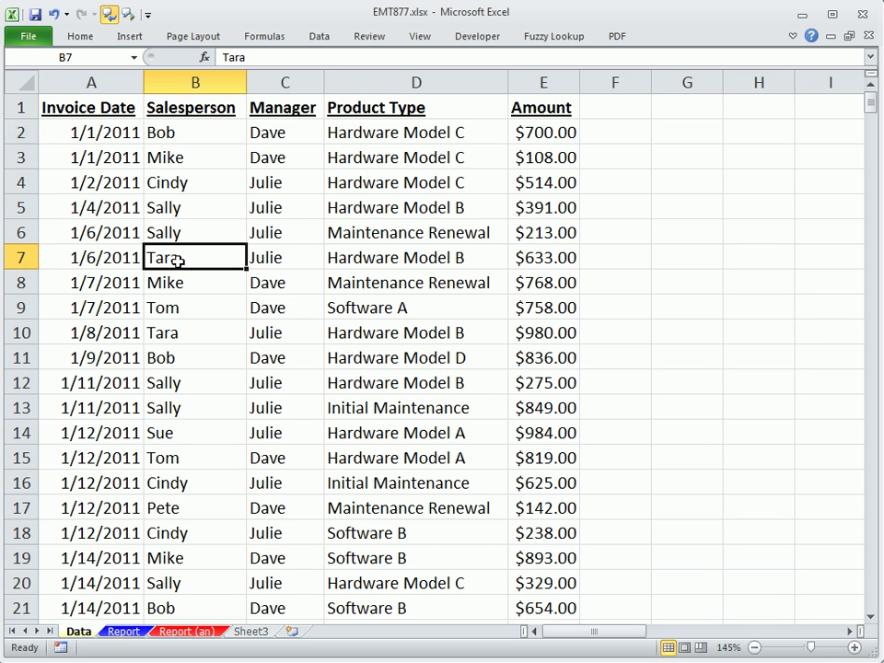
click(201, 309)
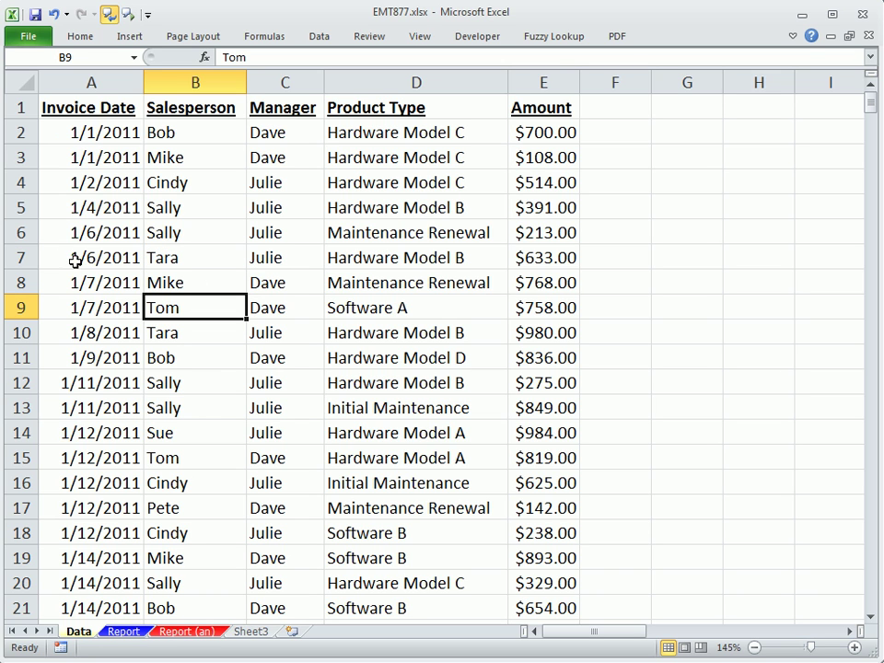
click(189, 258)
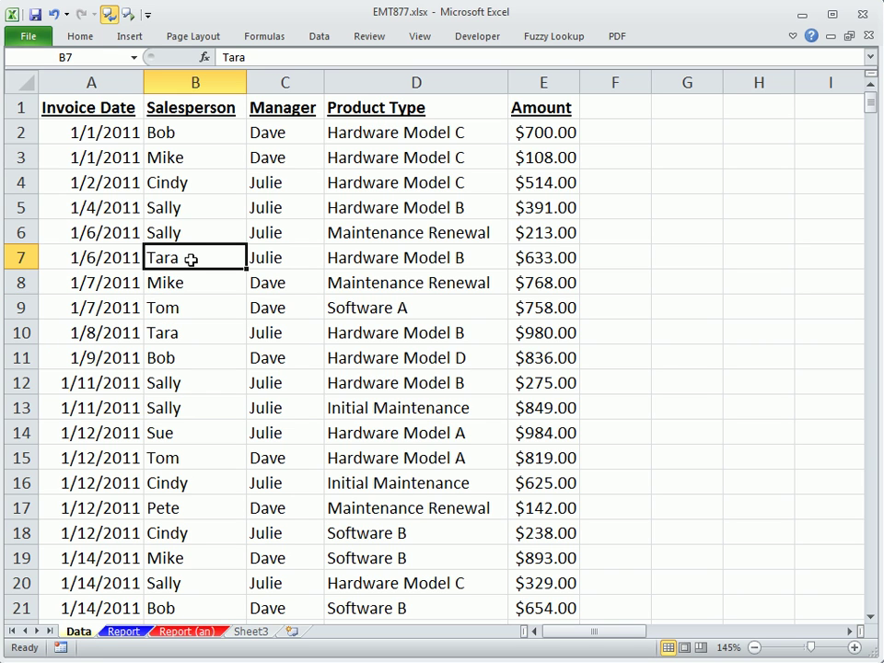
drag(89, 258, 512, 257)
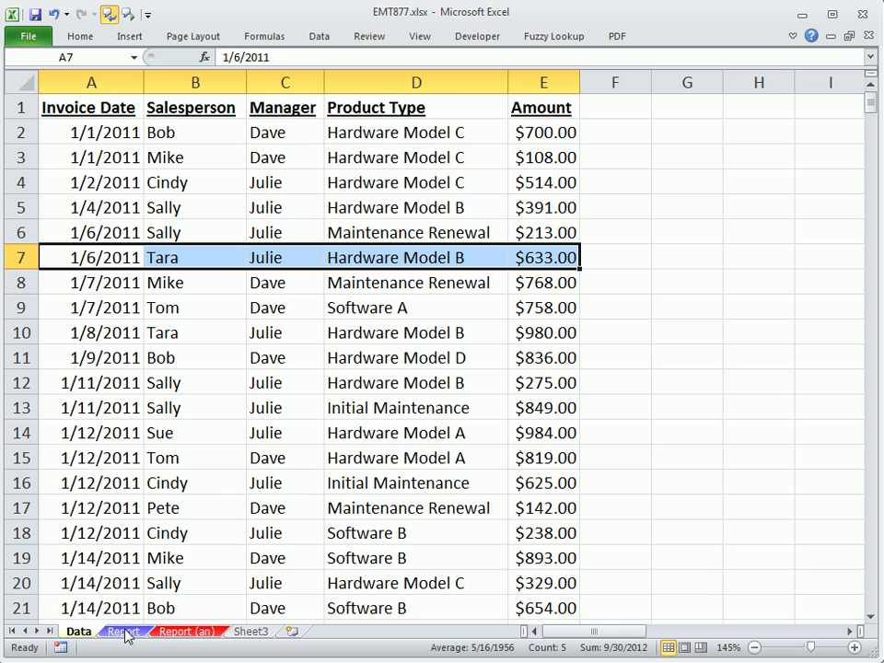
Back on Report (an), choose Dave from the B14 manager drop-down.
click(170, 632)
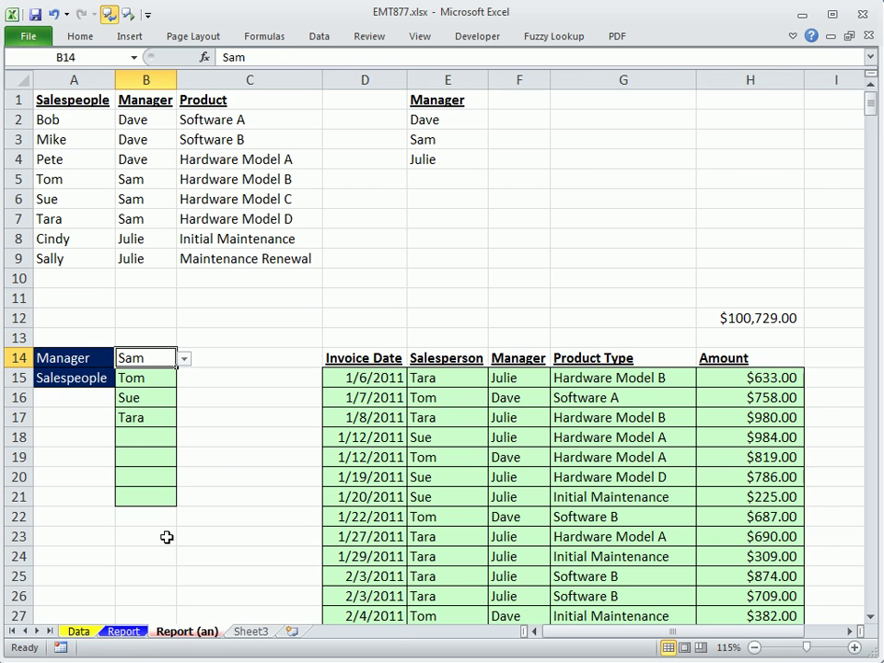
click(185, 358)
click(125, 376)
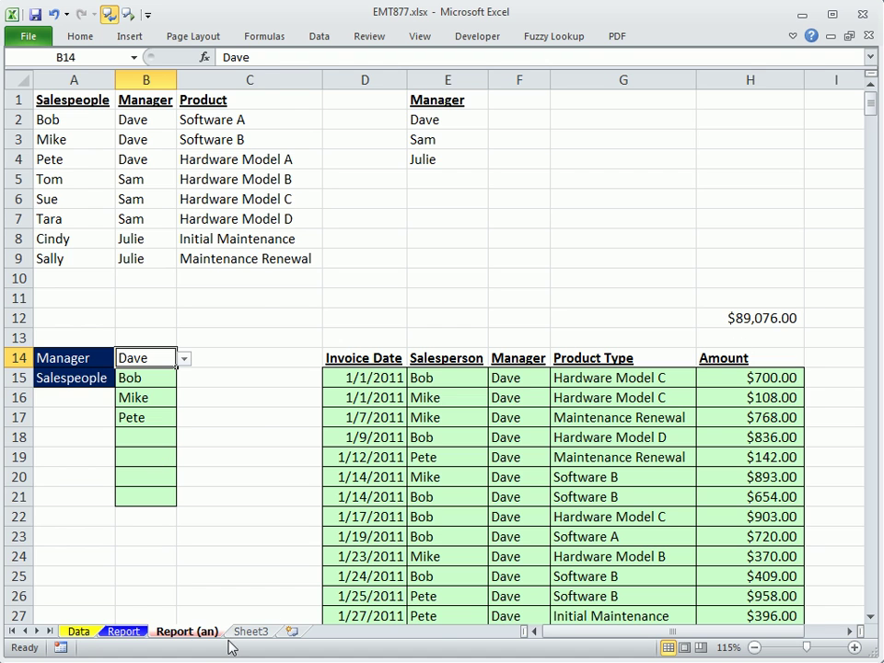
On the Report sheet, start a List validation for B12, then cancel it.
click(122, 631)
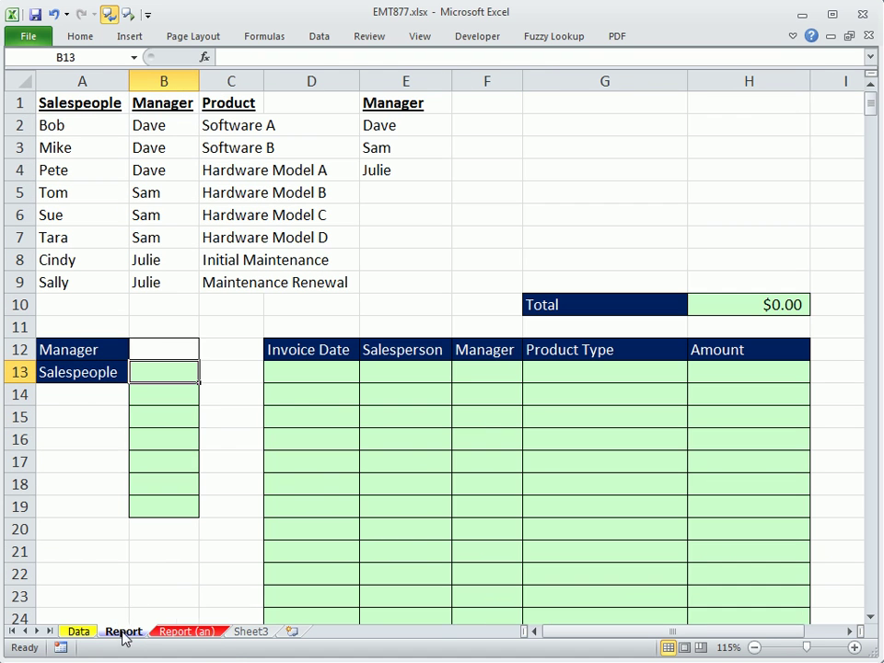
click(172, 351)
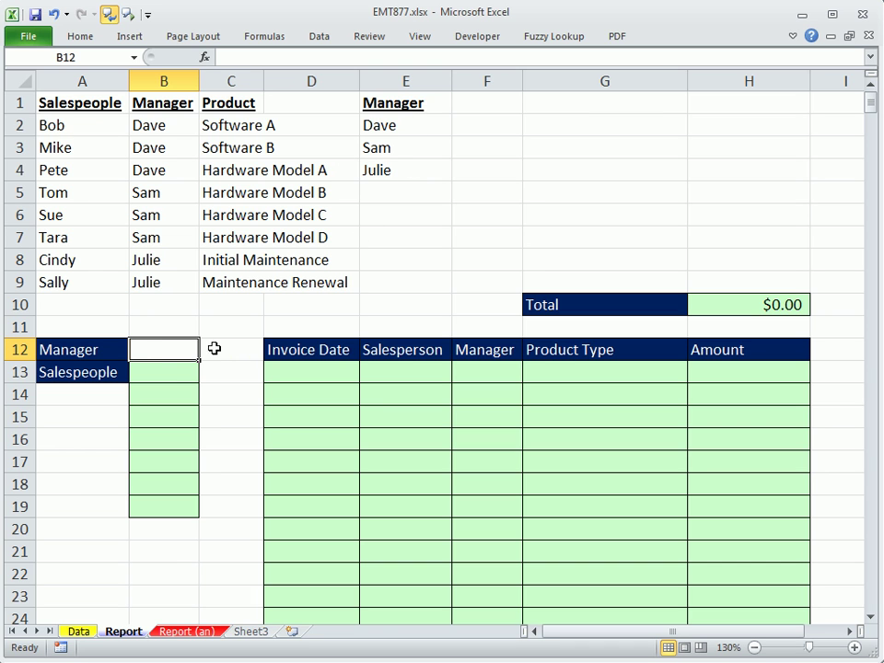
key(alt+d)
key(l)
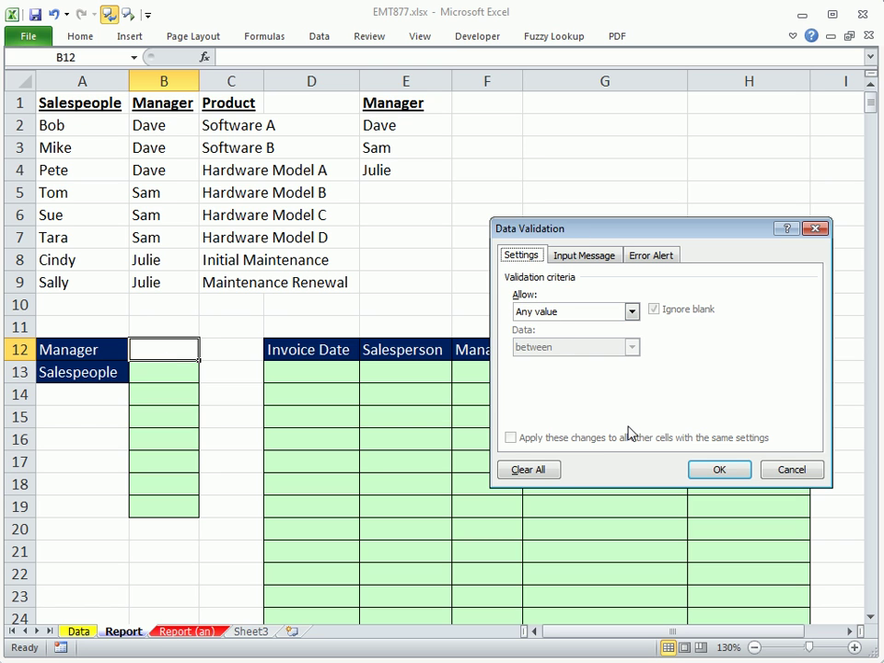
key(Tab)
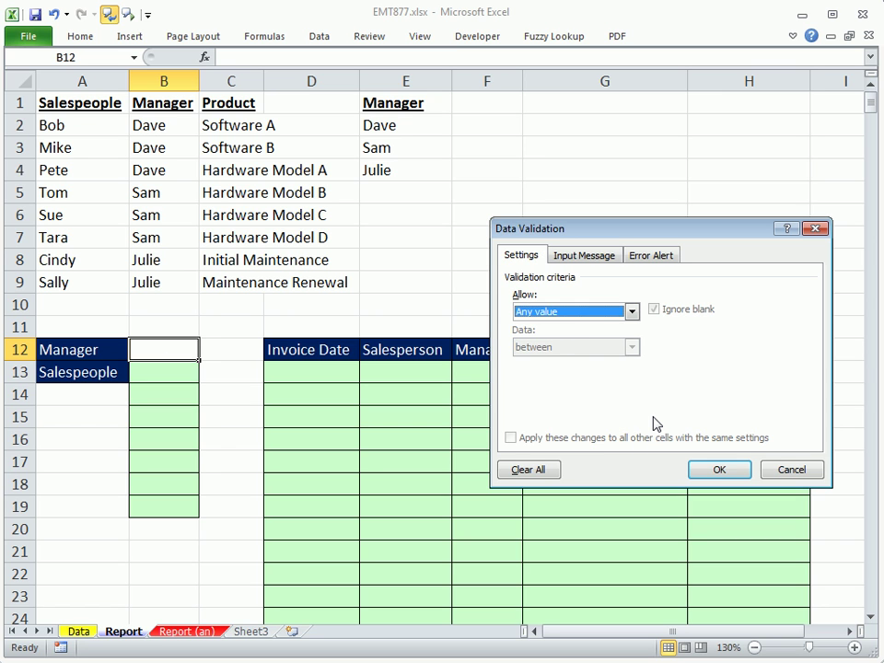
key(alt+Down)
key(Down)
key(Down)
key(Down)
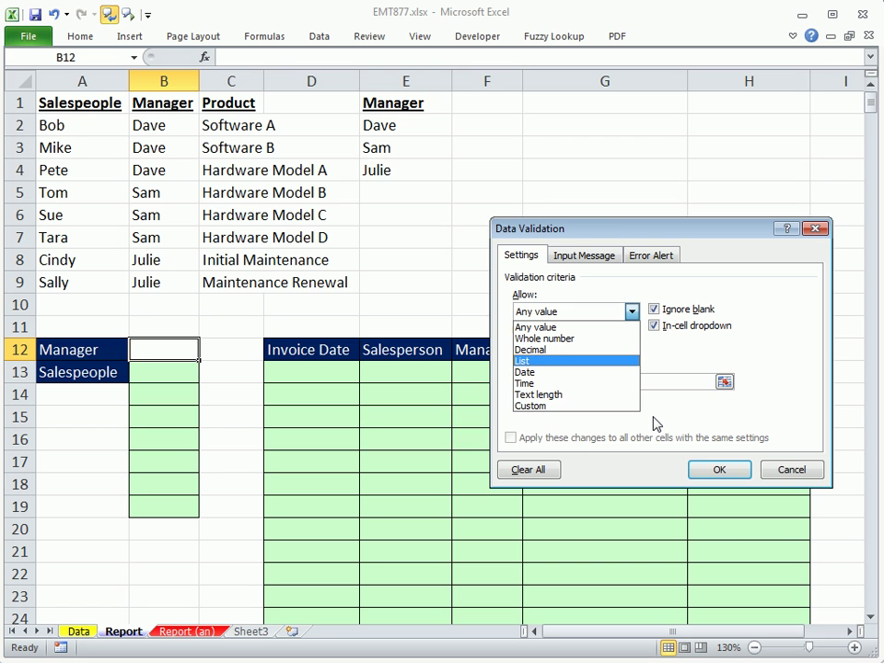
key(Return)
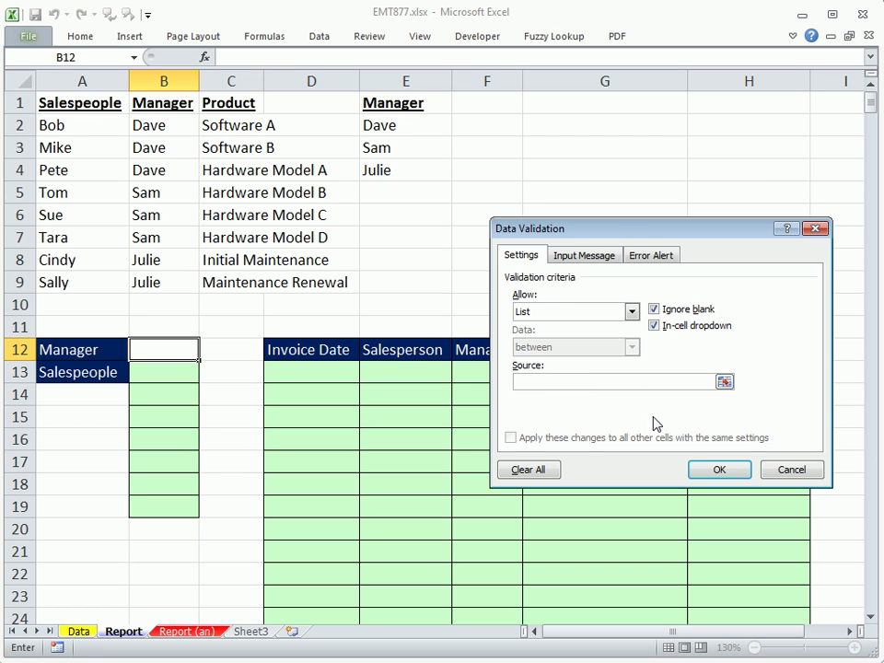
key(Escape)
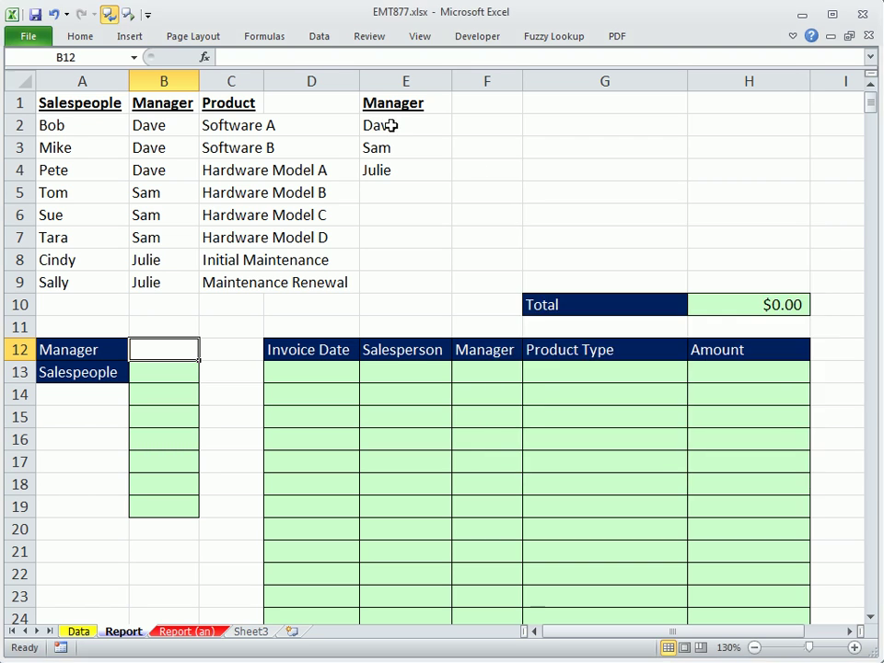
Give B12 a List validation sourced from the managers in $E$2:$E$4.
key(alt+d)
key(l)
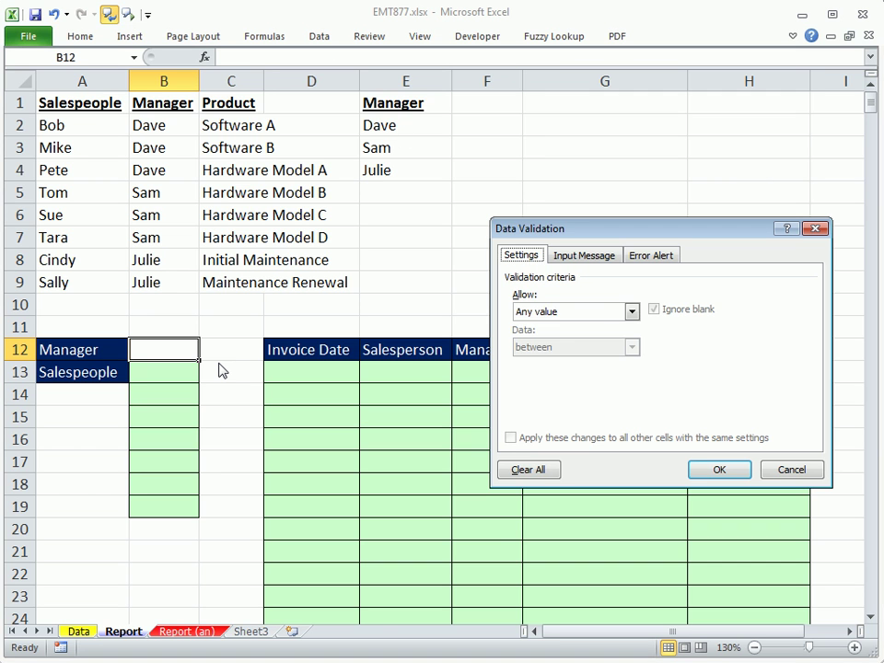
key(alt+Down)
key(Down)
key(Down)
key(Down)
key(Down)
key(Return)
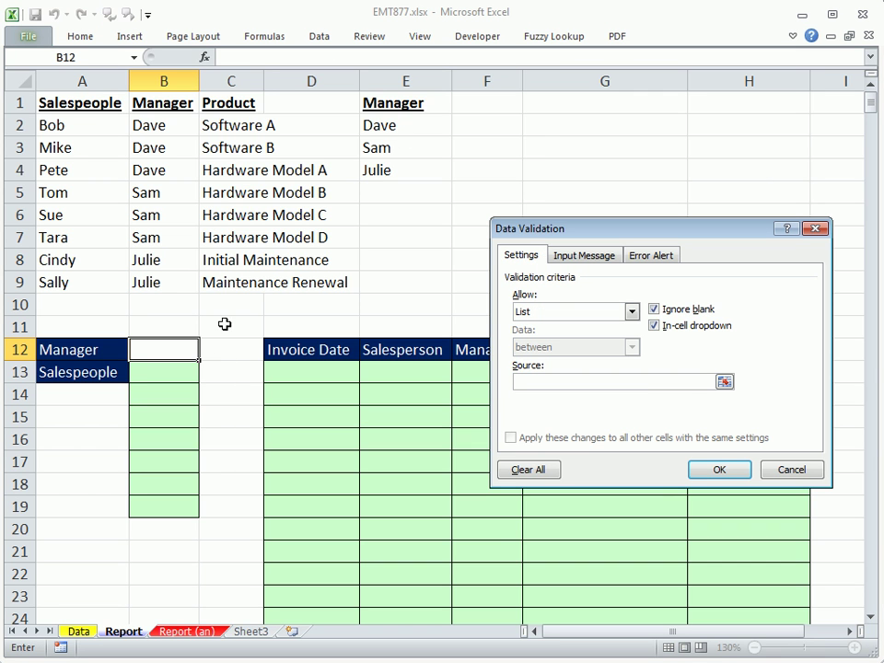
drag(395, 126, 397, 164)
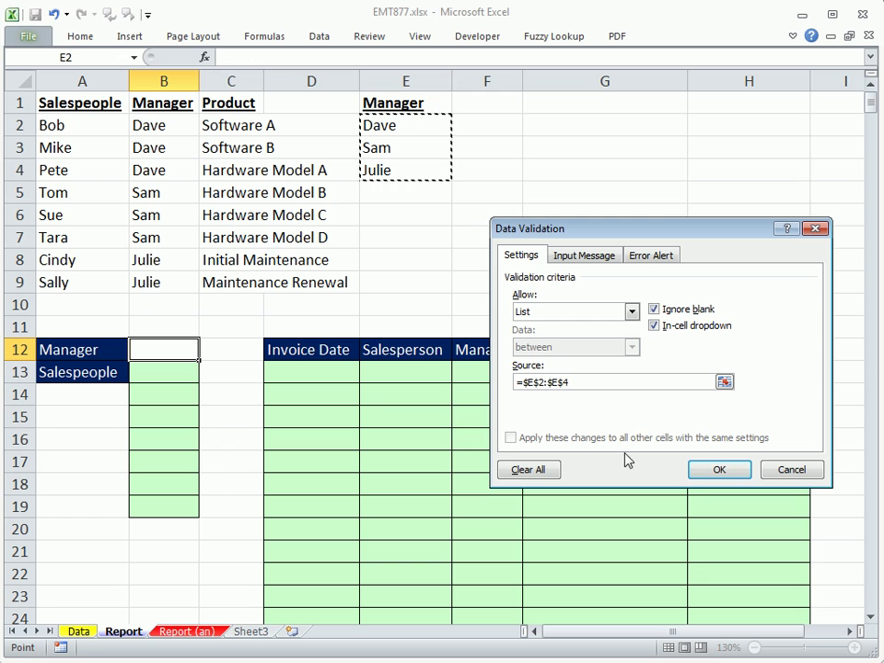
click(727, 473)
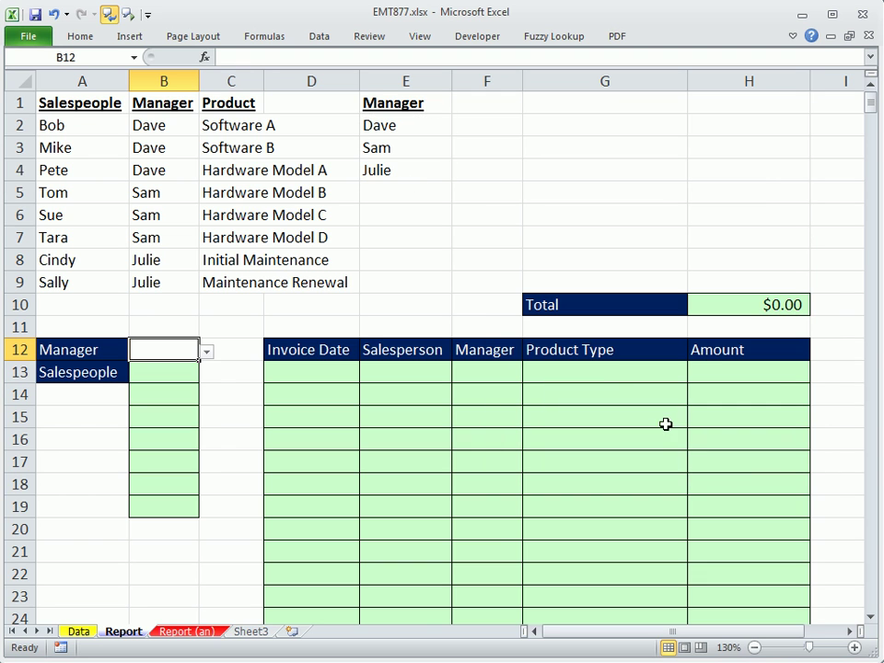
Choose Dave from B12's new manager drop-down.
click(207, 352)
click(135, 370)
click(174, 371)
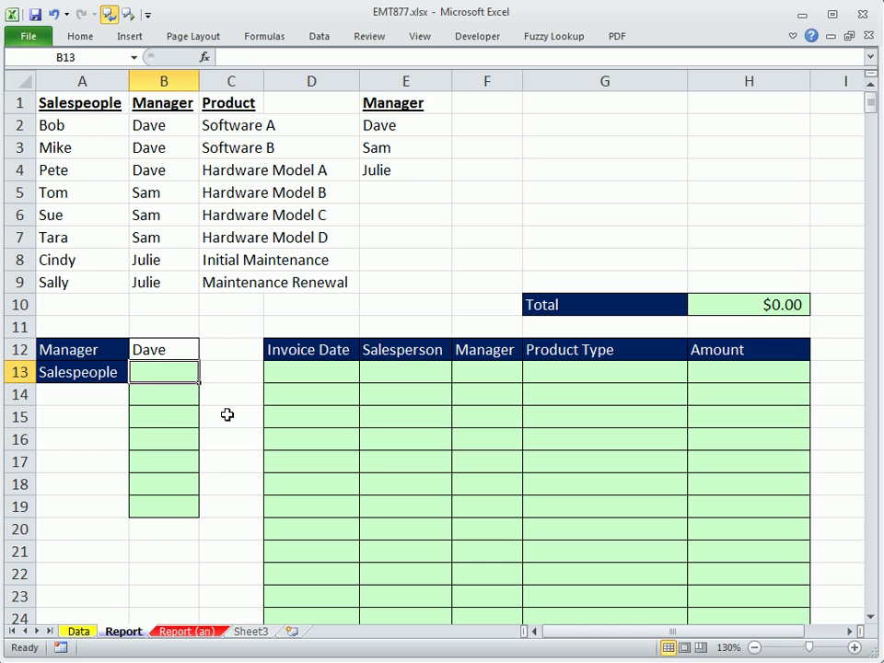
Begin B13 with =INDEX($A$2:$A$9, followed by an AGGREGATE function for the row.
text(=in)
key(Tab)
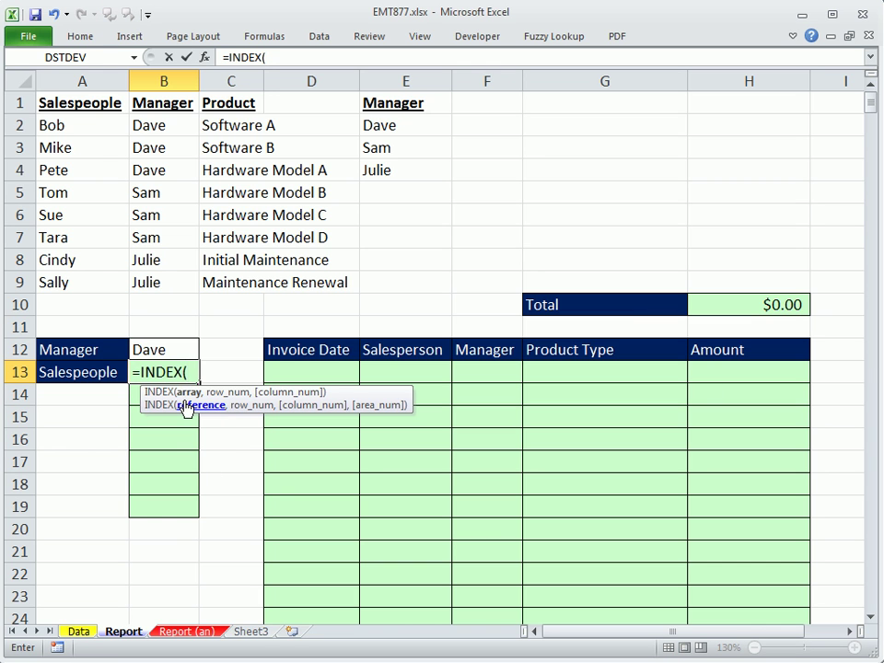
drag(67, 122, 59, 282)
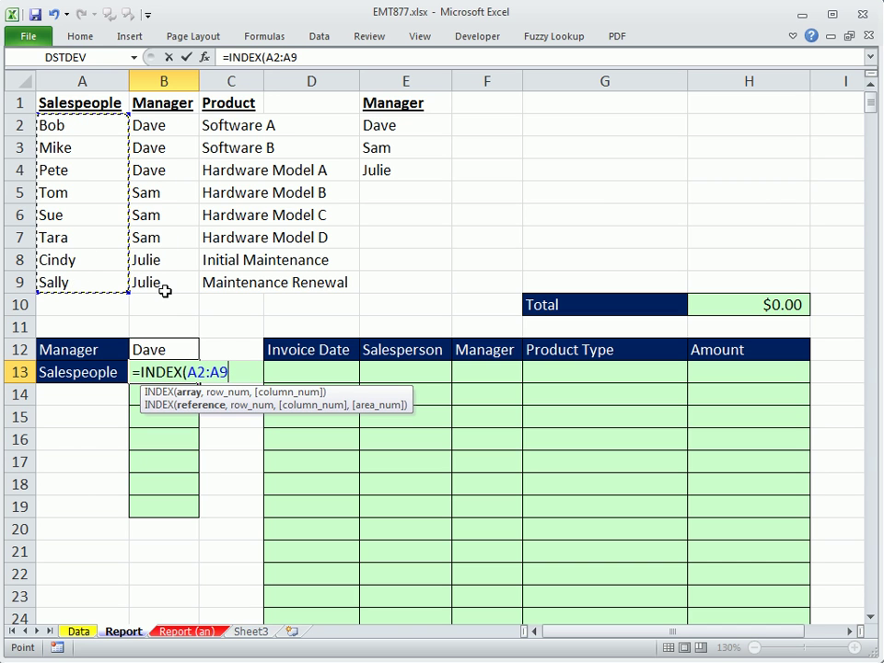
key(F4)
text(,)
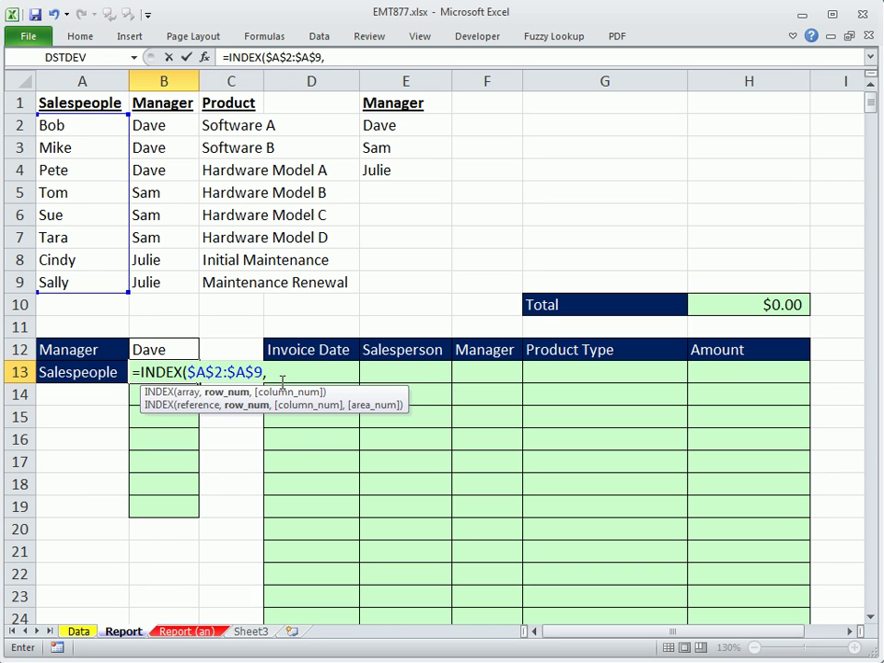
text(ag)
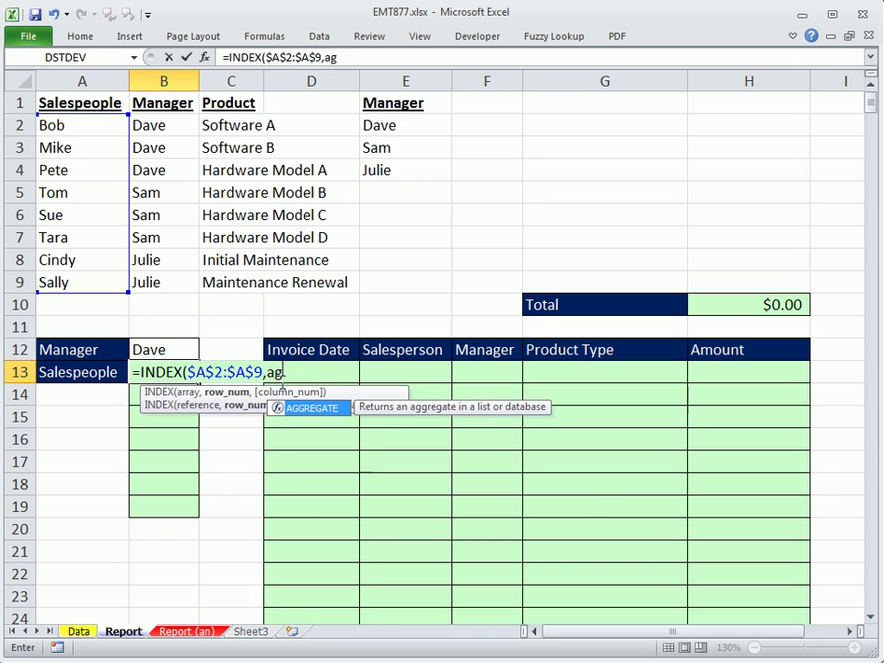
key(Tab)
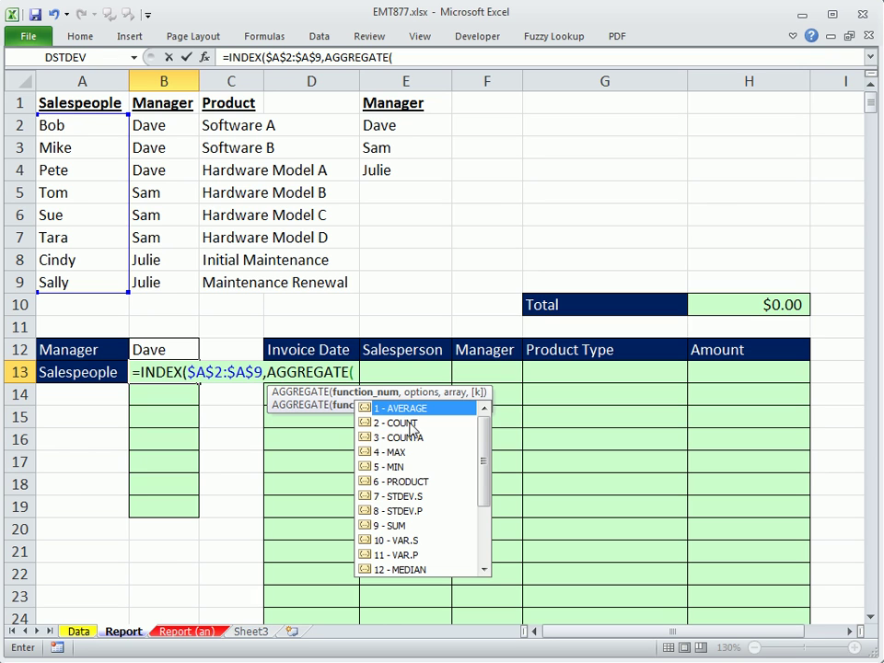
Fill AGGREGATE's first arguments with 15 (SMALL) and 6 (ignore errors).
drag(486, 473, 491, 517)
click(381, 527)
double_click(381, 528)
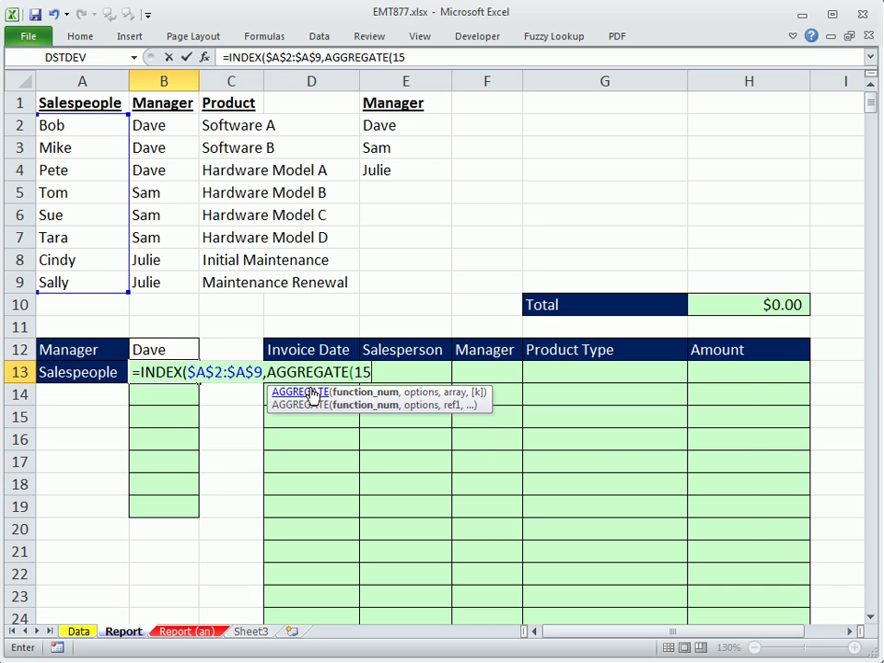
text(,)
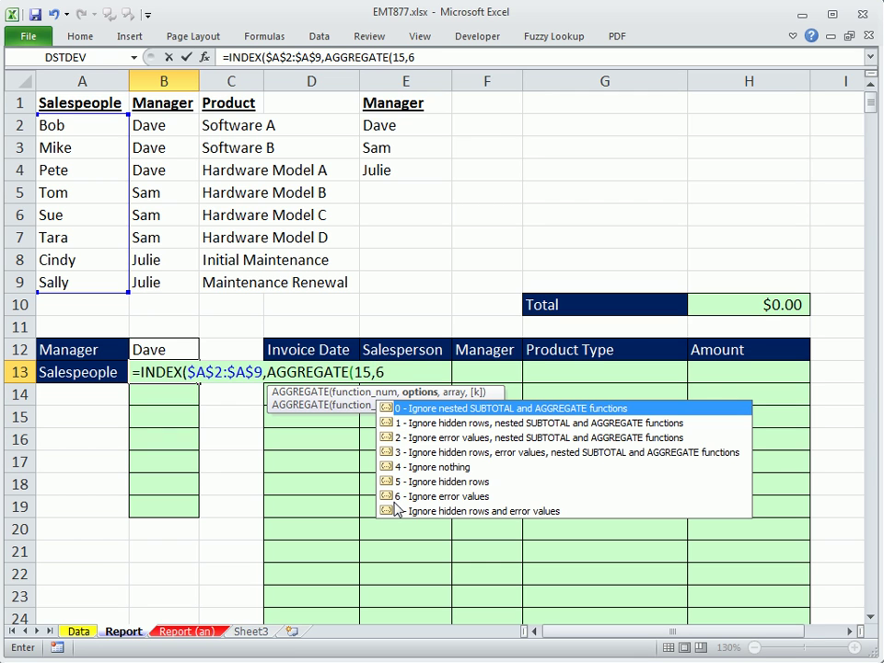
text(6,)
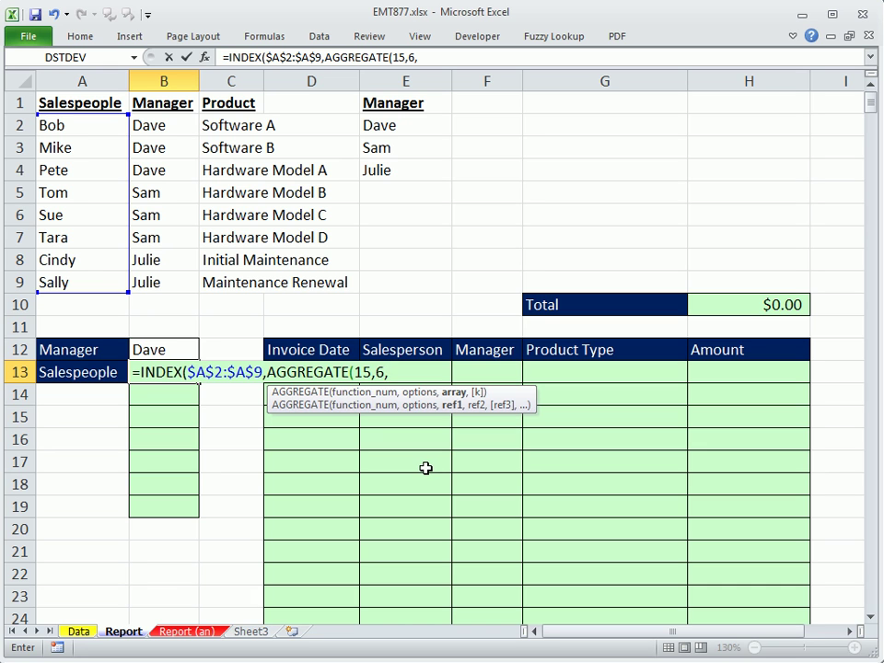
Add the relative row numbers ROW($A$2:$A$9)-ROW($A$2) to the AGGREGATE array.
text(row()
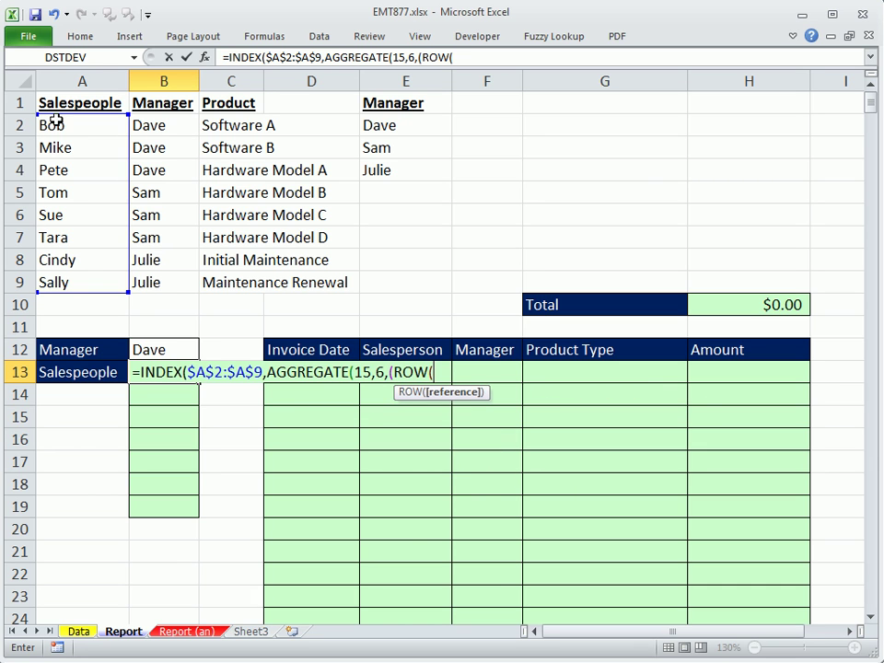
drag(54, 122, 79, 283)
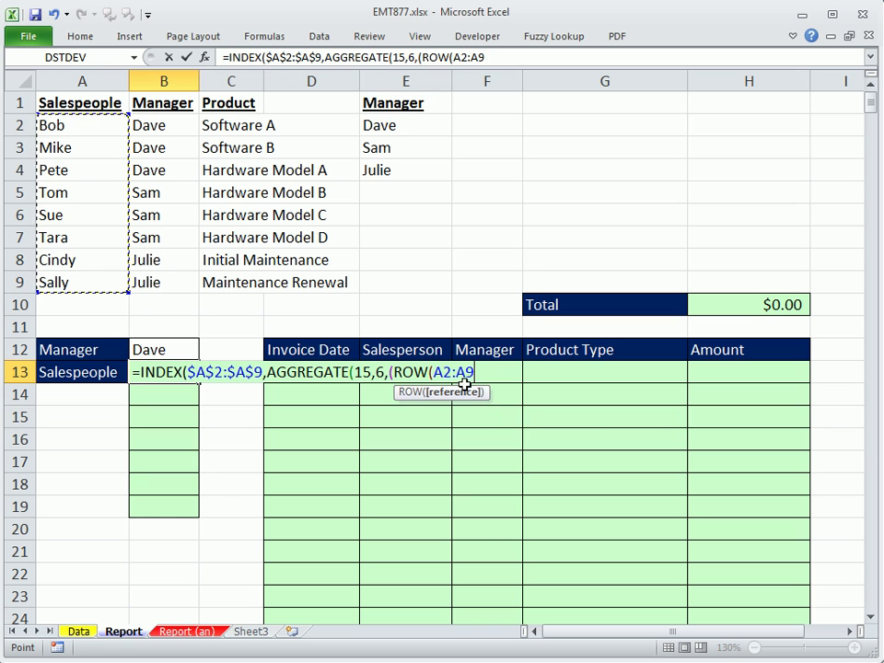
key(F4)
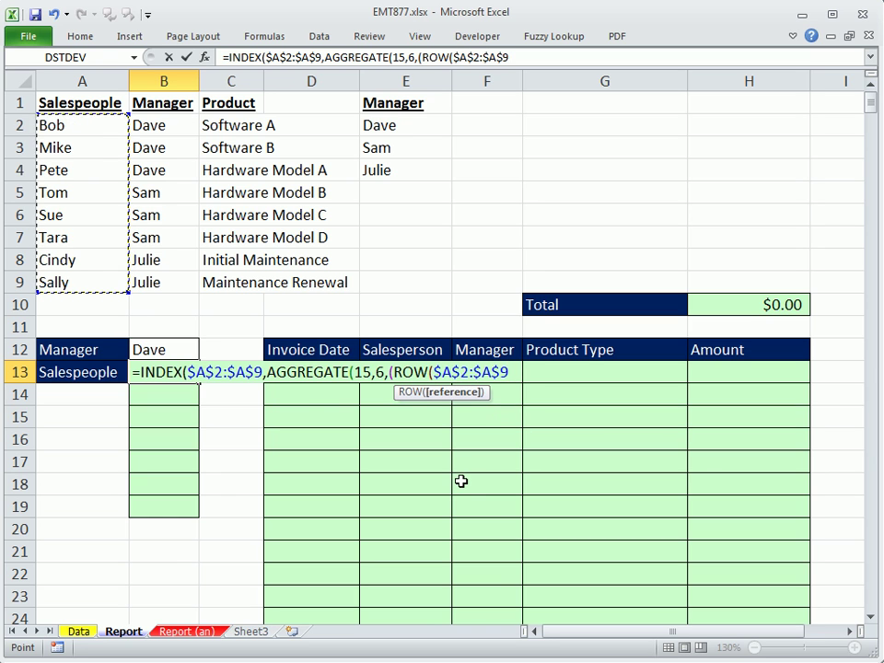
text())
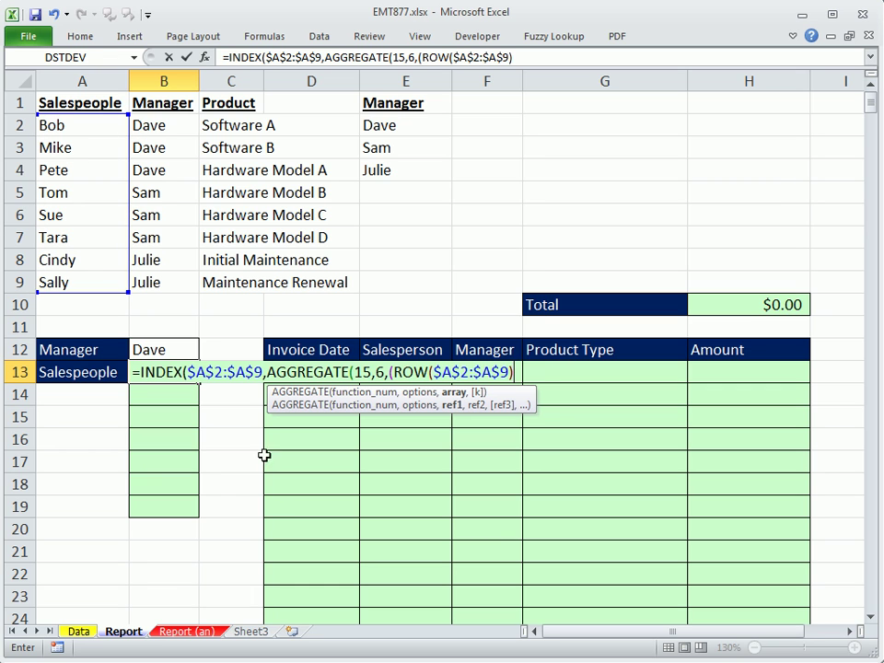
text(-row)
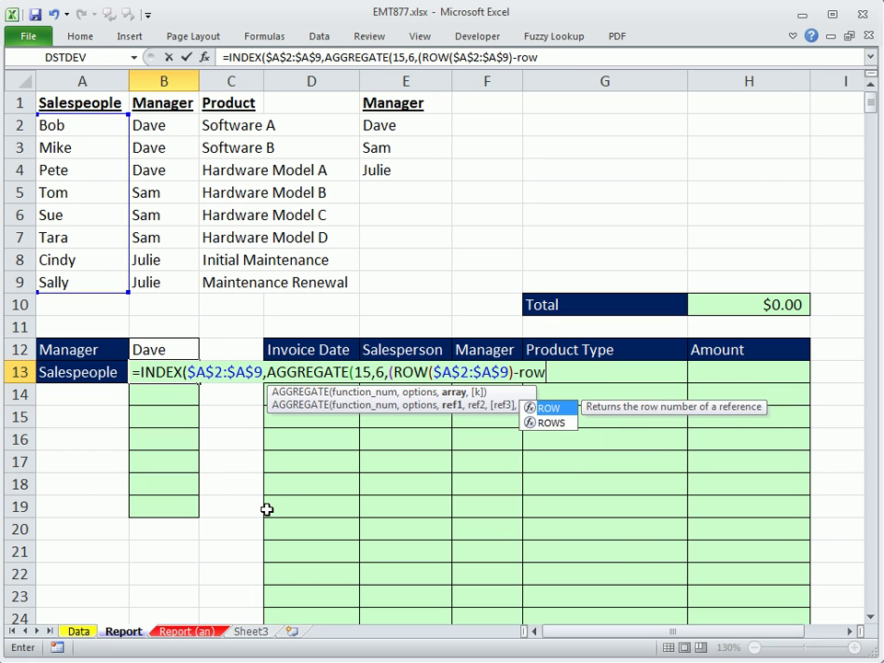
key(Tab)
click(99, 130)
key(F4)
text()+1)/()
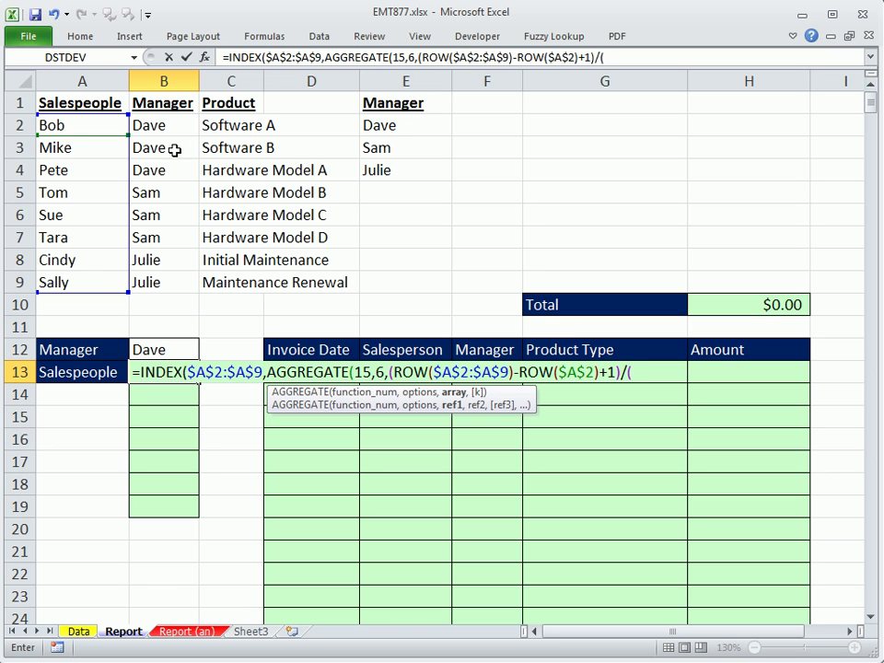
Divide the row numbers by the manager test ($B$2:$B$9=$B$12).
drag(159, 129, 167, 277)
key(F4)
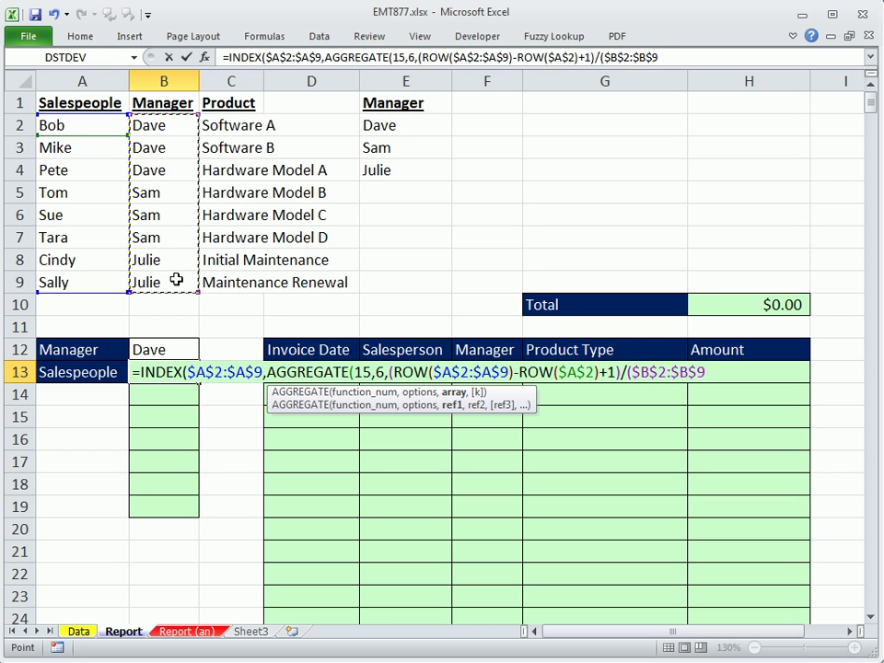
text(=)
click(173, 351)
key(F4)
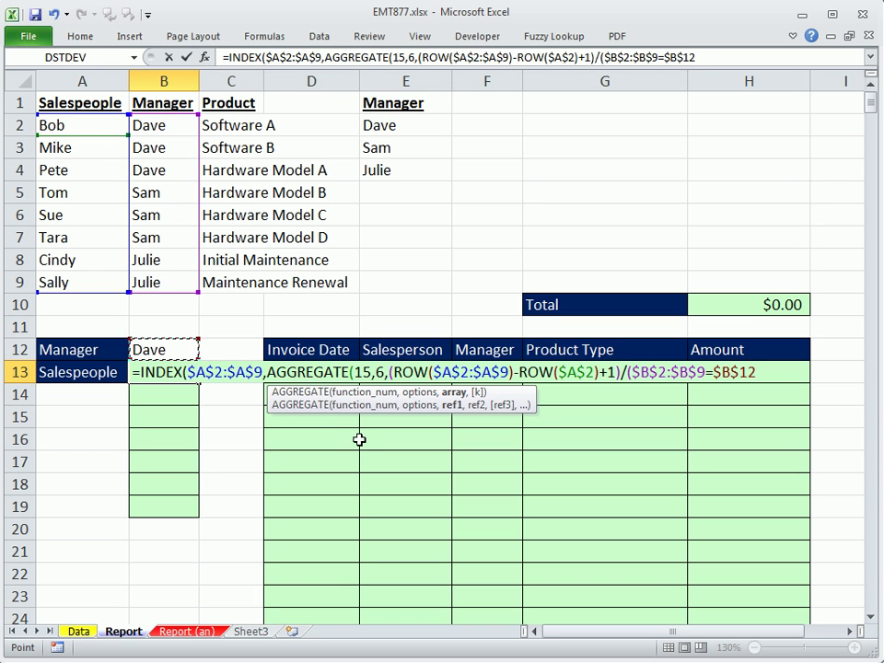
text())
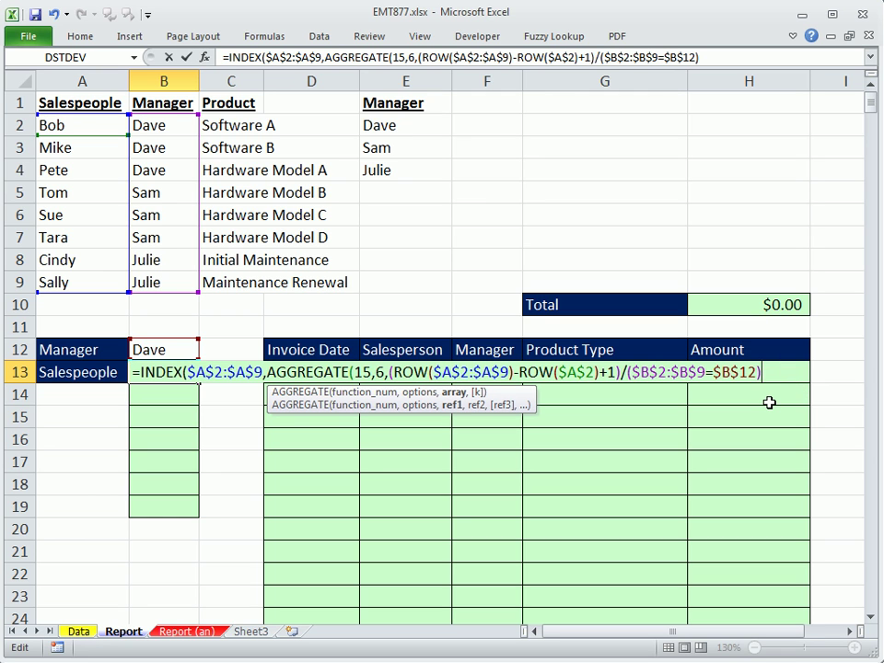
Preview the row-number array with F9, then undo to restore the formula.
drag(779, 371, 392, 372)
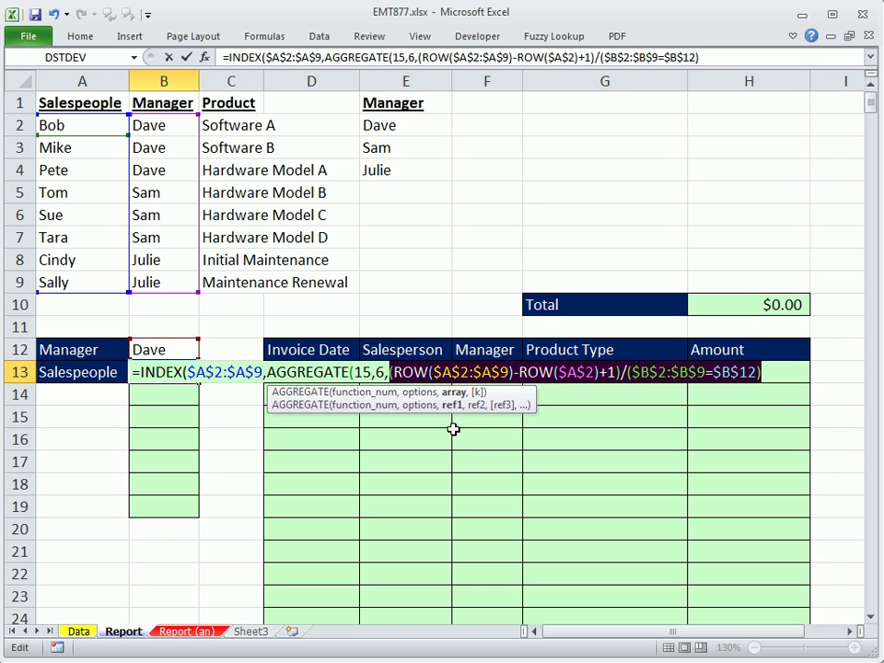
key(F9)
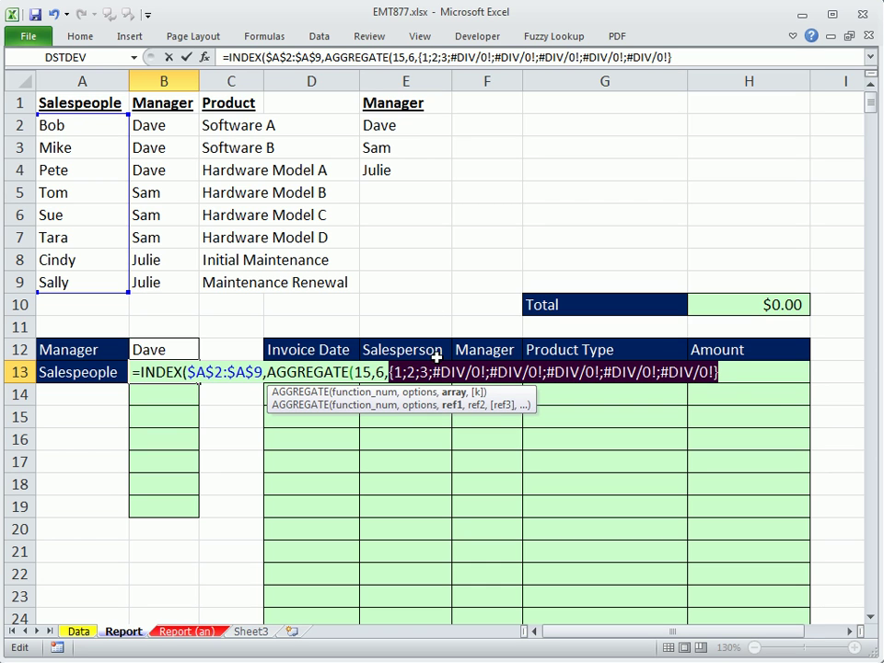
key(ctrl+z)
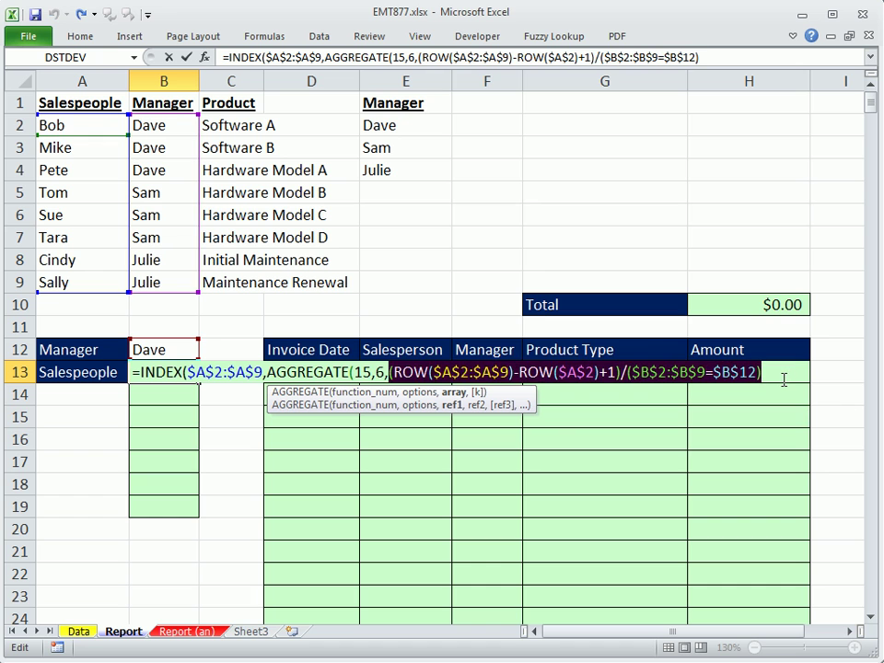
click(782, 380)
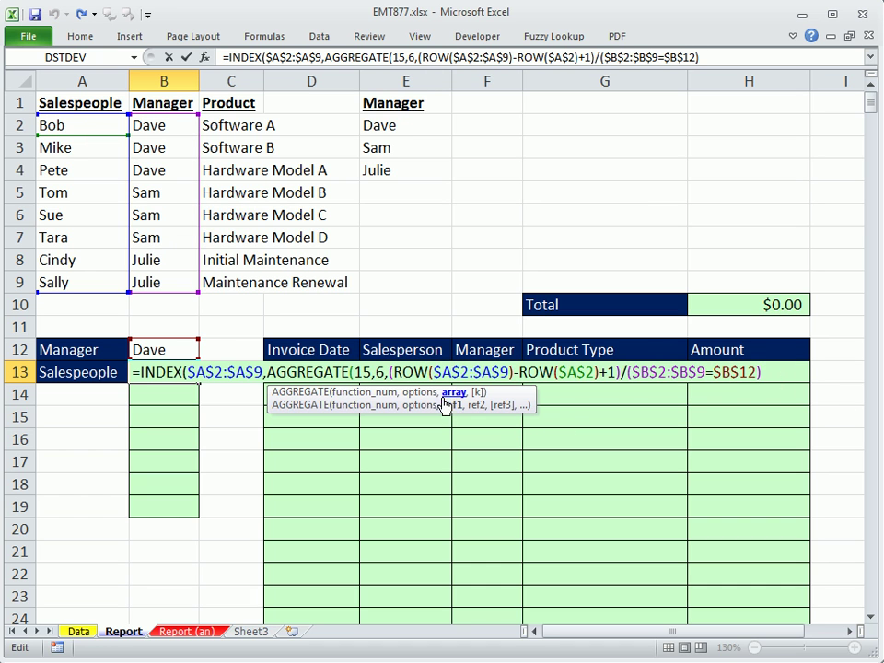
Finish with ROWS(B$13:B13) as the k argument and close all brackets.
text(,)
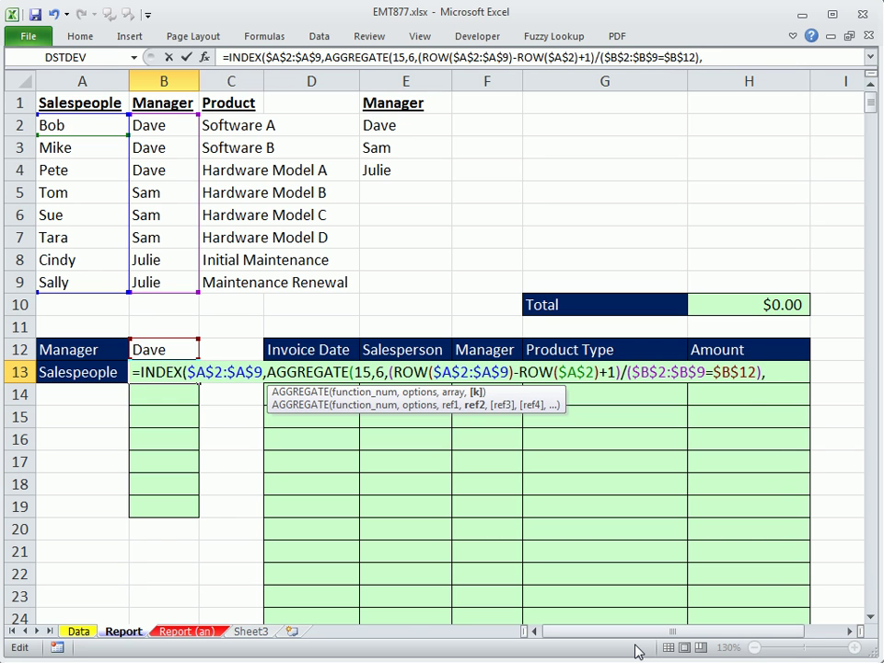
text(row)
key(Down)
key(Tab)
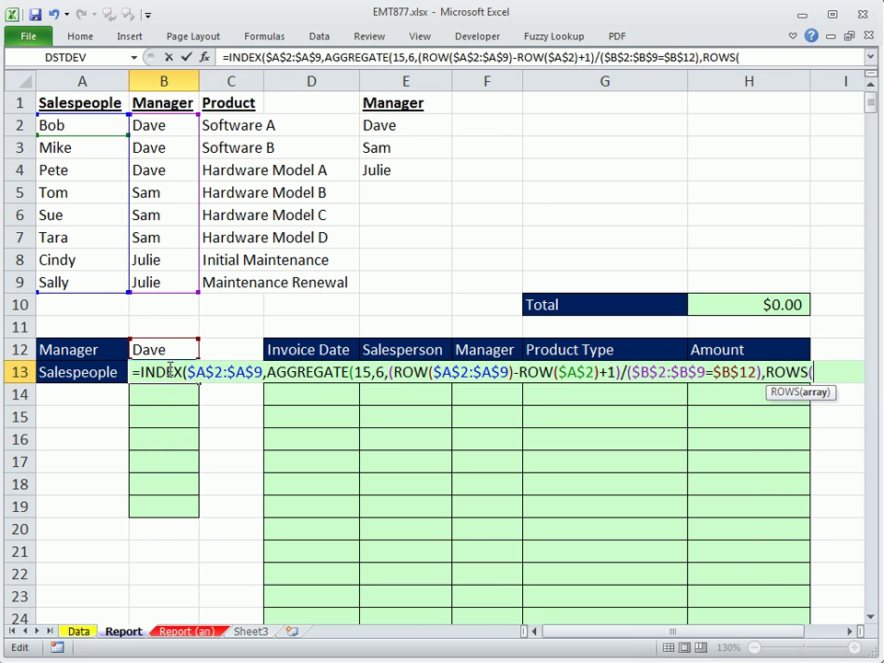
text(B$1)
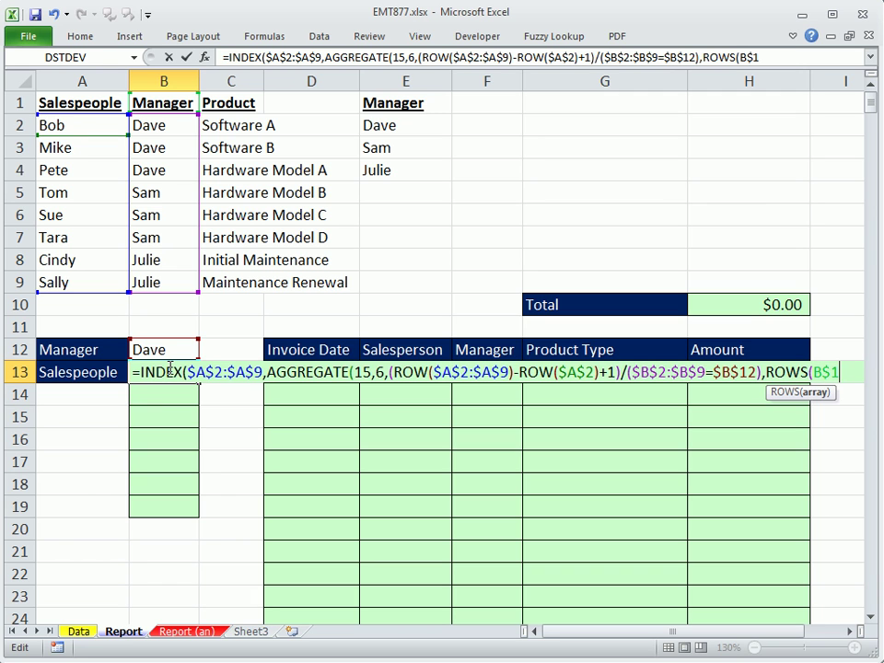
text(3:B13))
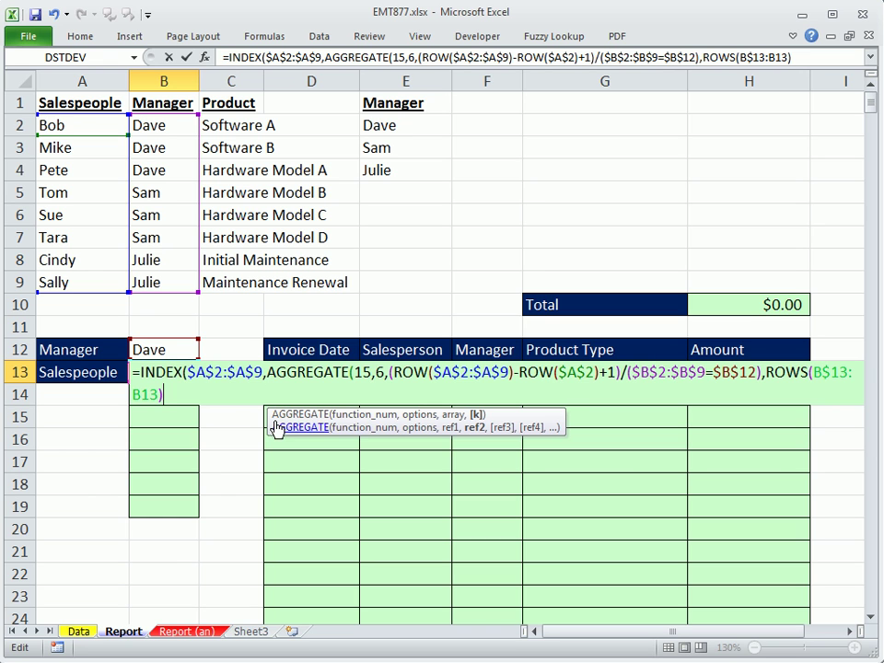
drag(273, 419, 4, 429)
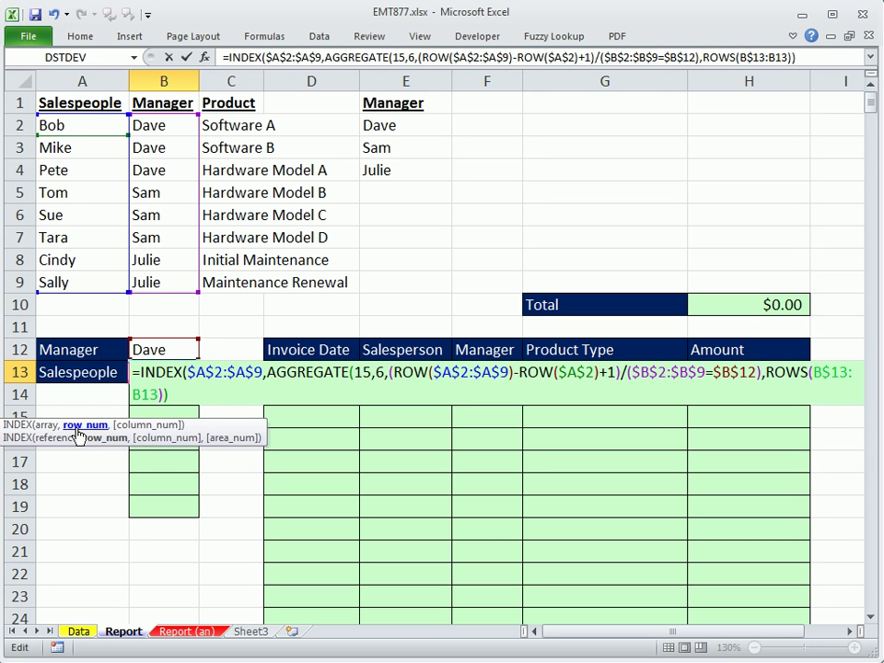
text())
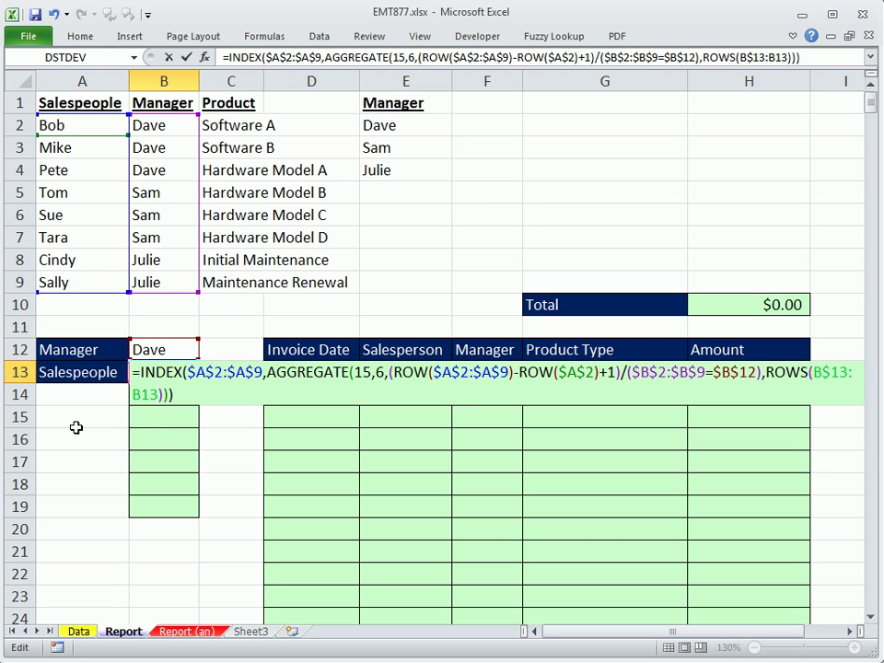
Fill the B13 formula to B19, then wrap it in IFERROR(...,"") and copy it down again.
key(ctrl+Return)
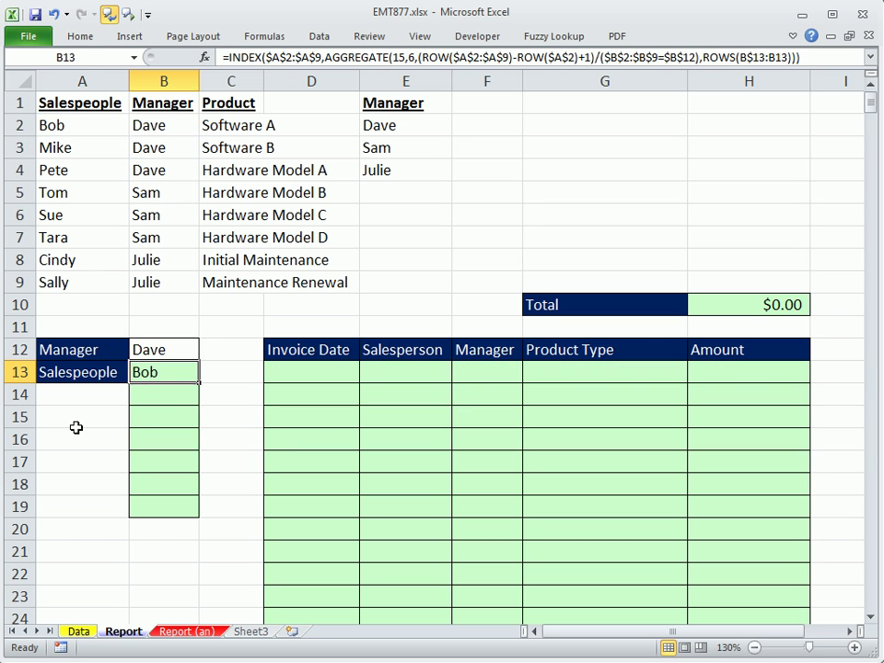
drag(200, 382, 200, 515)
double_click(147, 372)
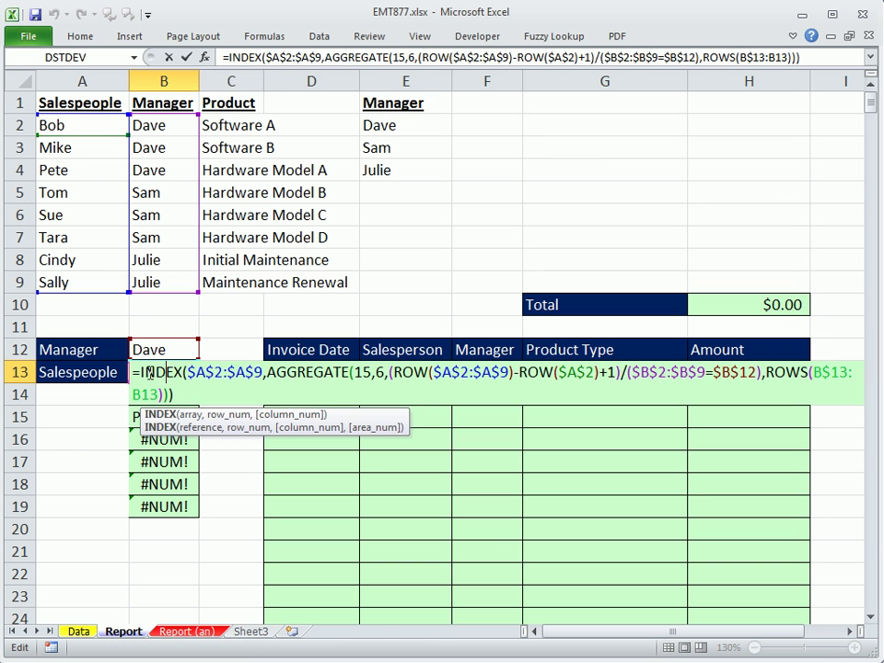
click(137, 374)
text(if)
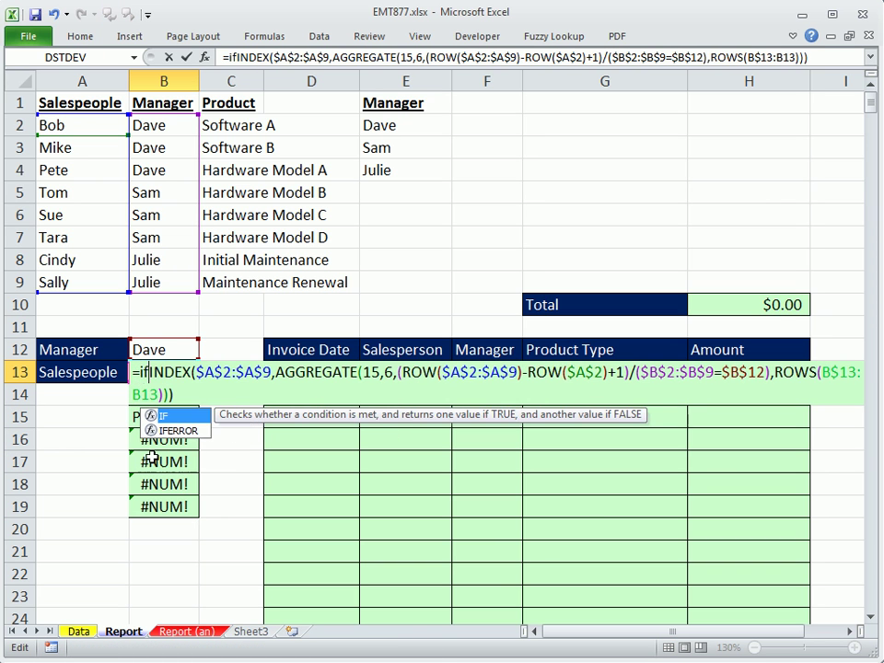
key(Down)
key(Tab)
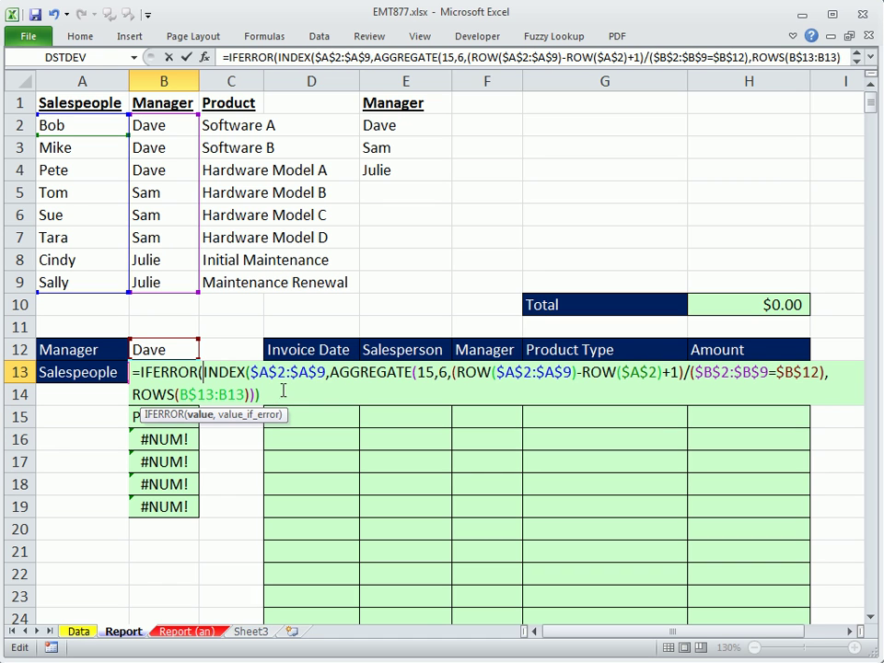
key(End)
text(,)
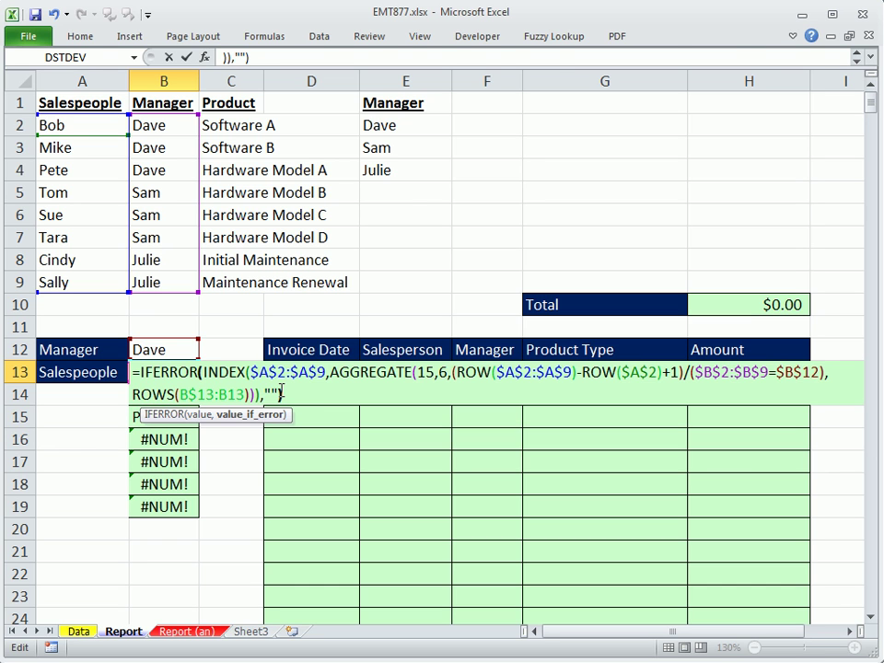
key(ctrl+Return)
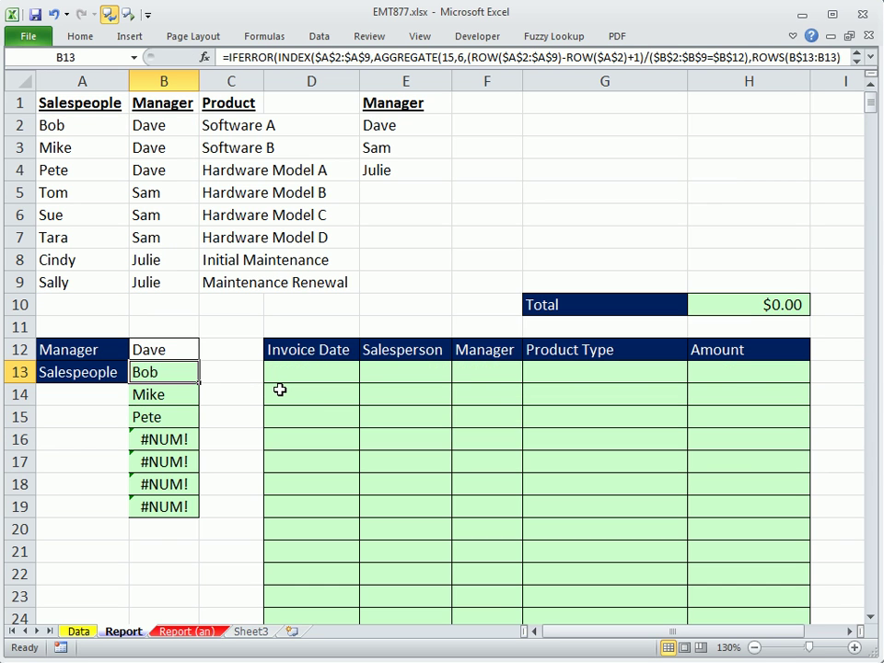
double_click(199, 384)
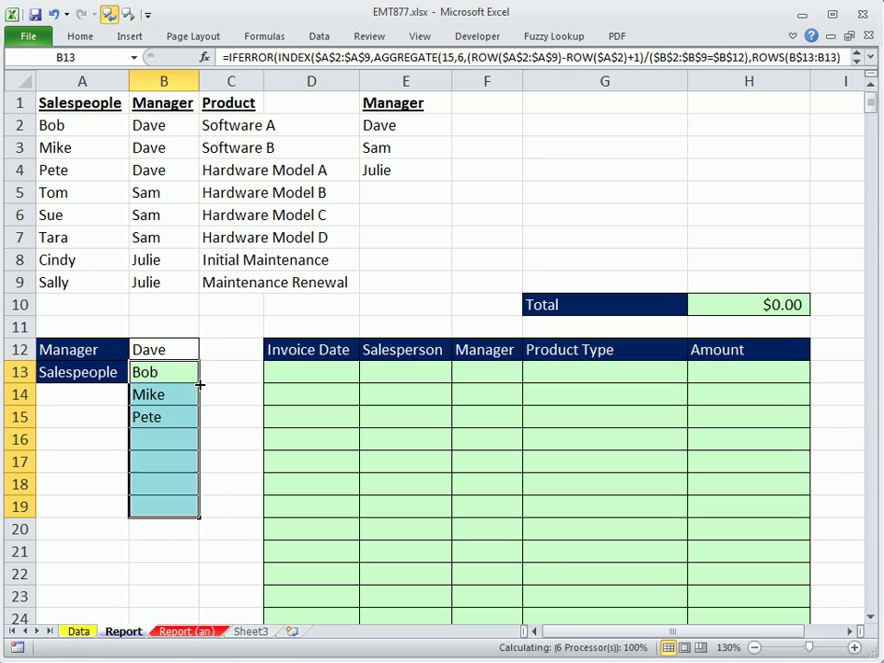
Review the B13 formula and check the salesperson column on the Data sheet.
click(306, 372)
click(195, 370)
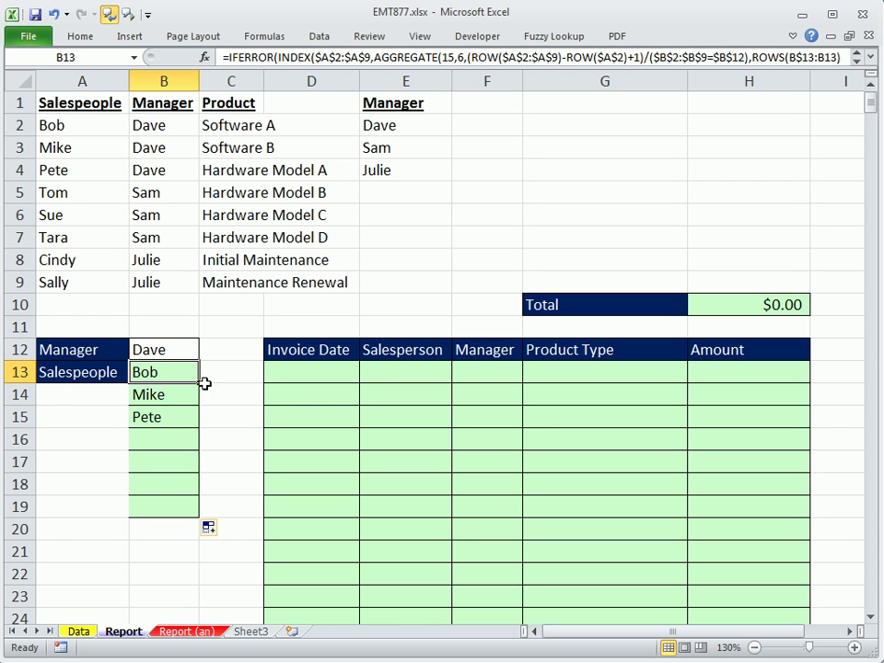
click(78, 632)
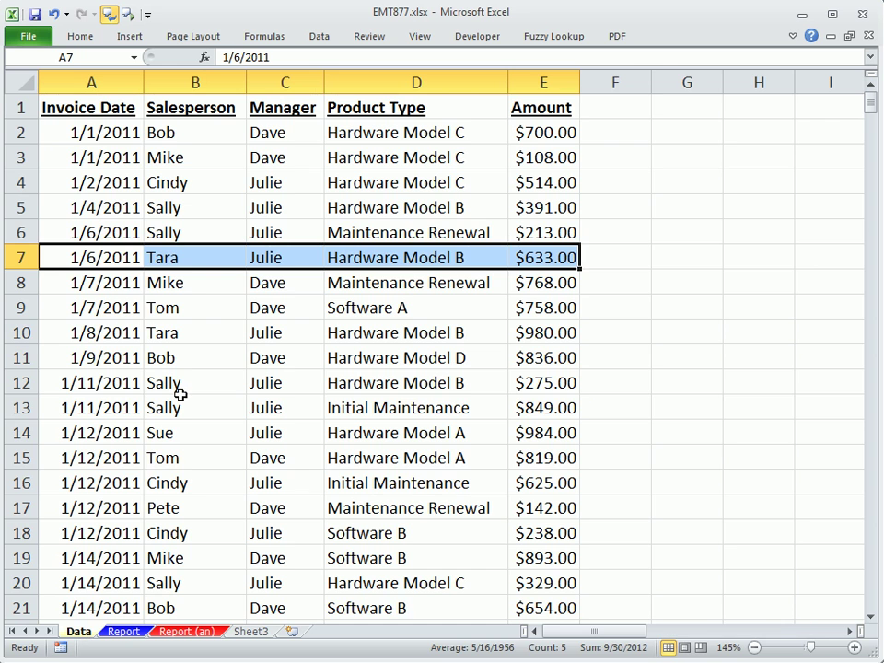
click(188, 129)
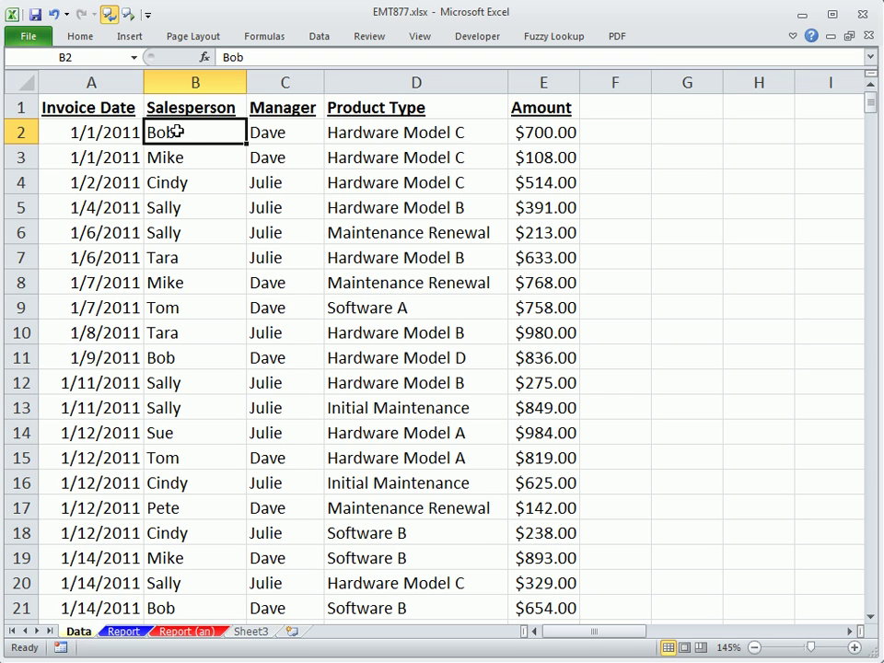
click(118, 632)
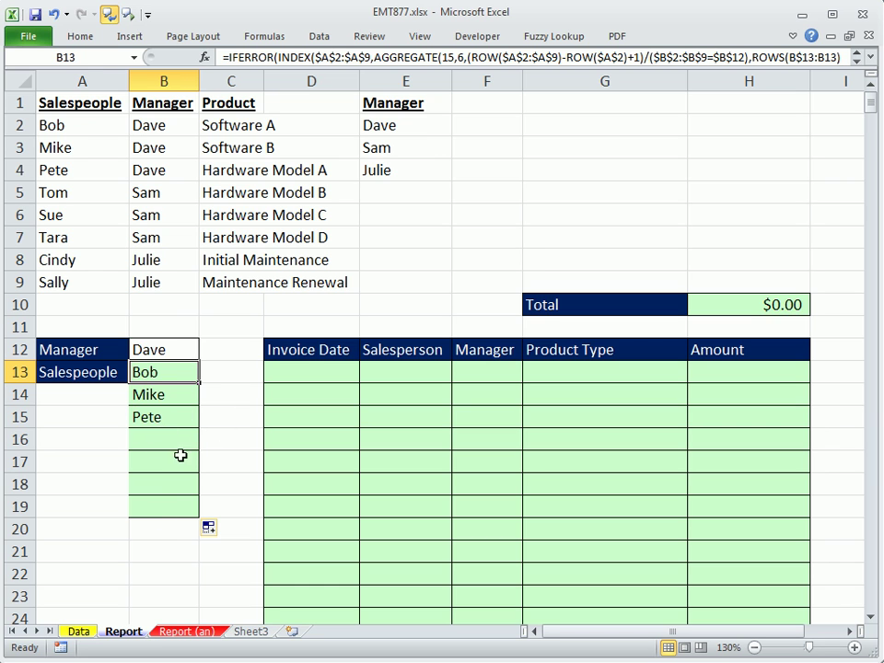
Test the B12 manager drop-down with Julie, then set it to Sam.
click(180, 352)
click(208, 354)
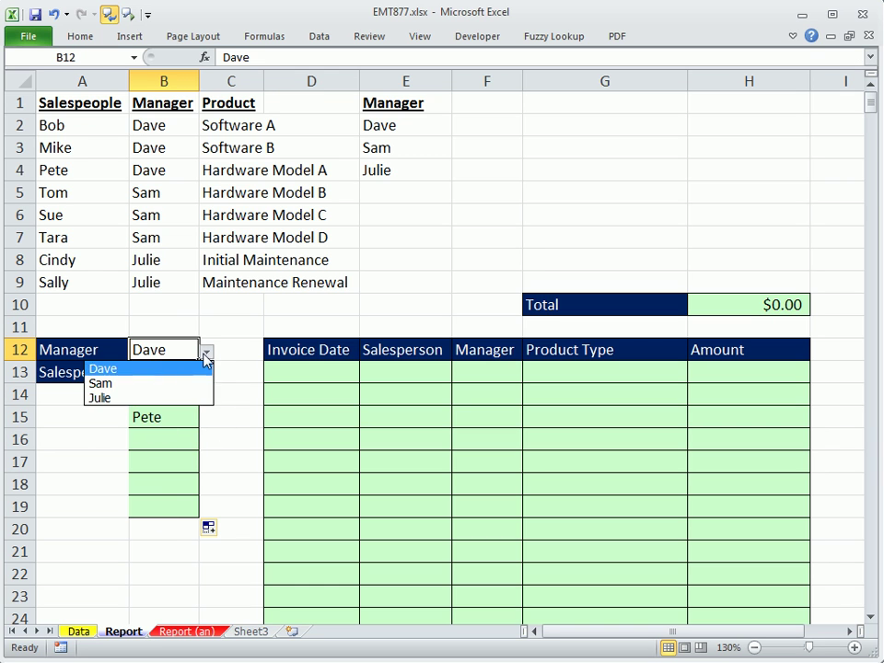
click(150, 398)
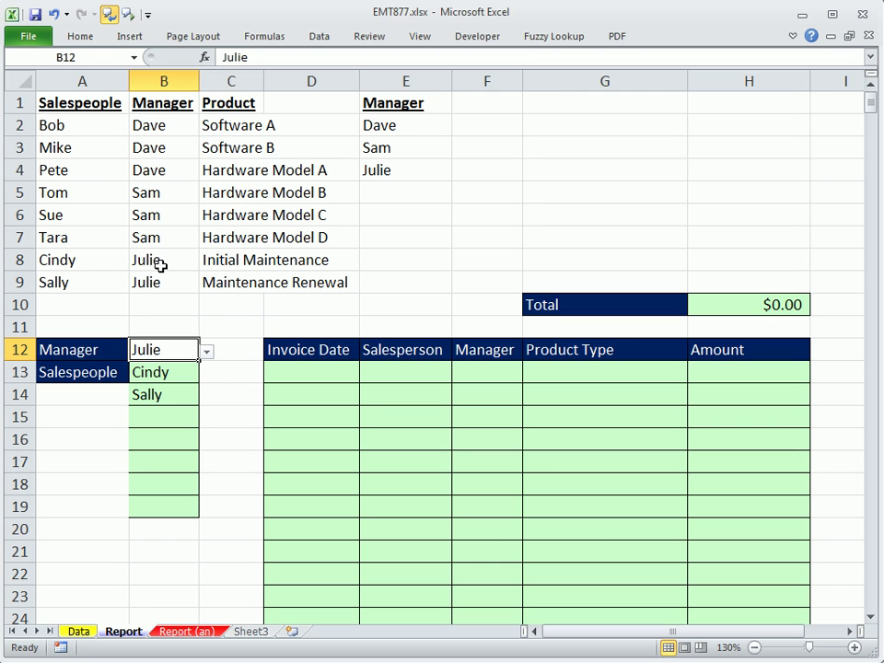
click(208, 353)
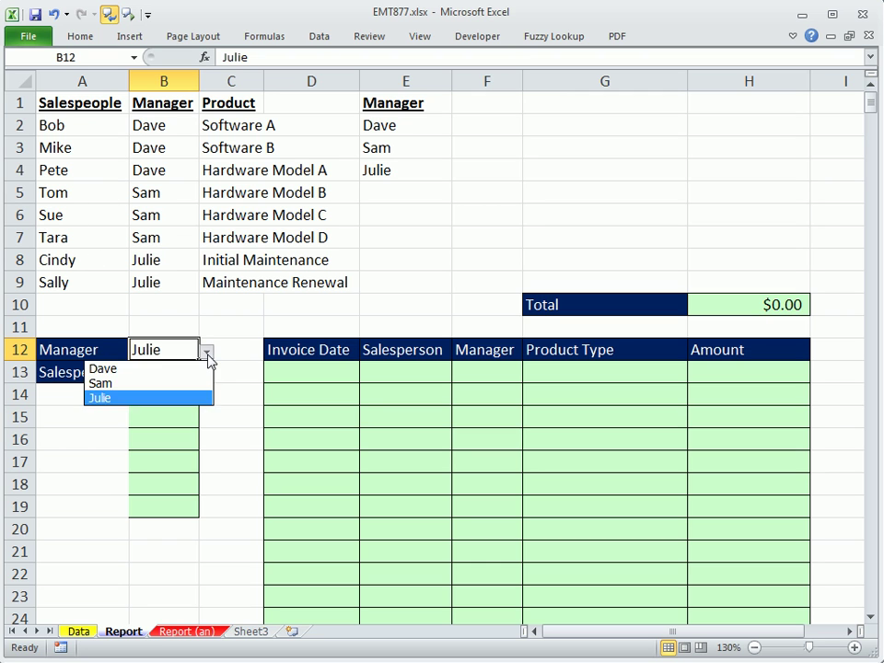
click(159, 383)
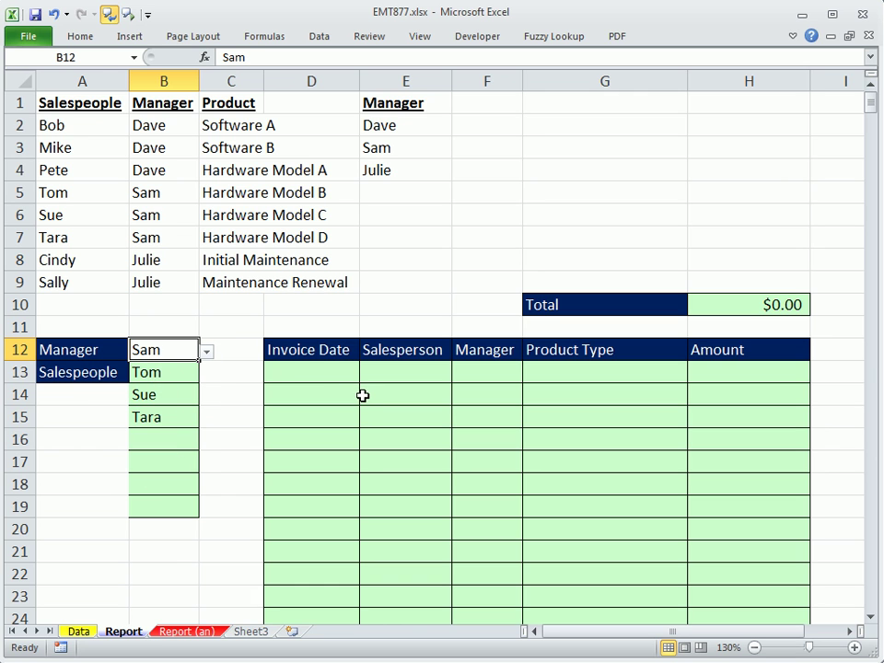
click(320, 374)
Enter a test formula =INDEX(Data!A$2:A$489,2) in D13.
text(=INDEX()
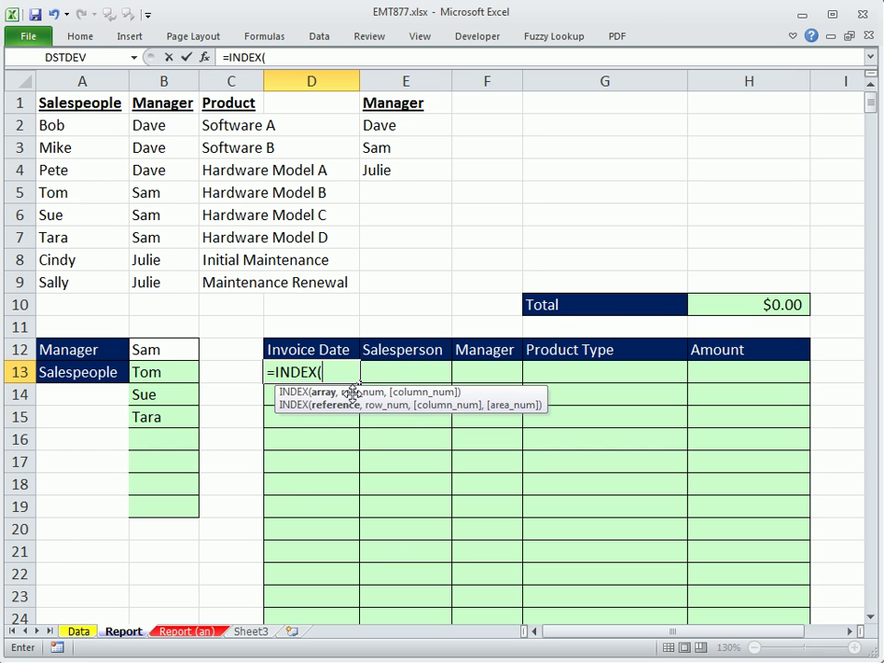
click(78, 634)
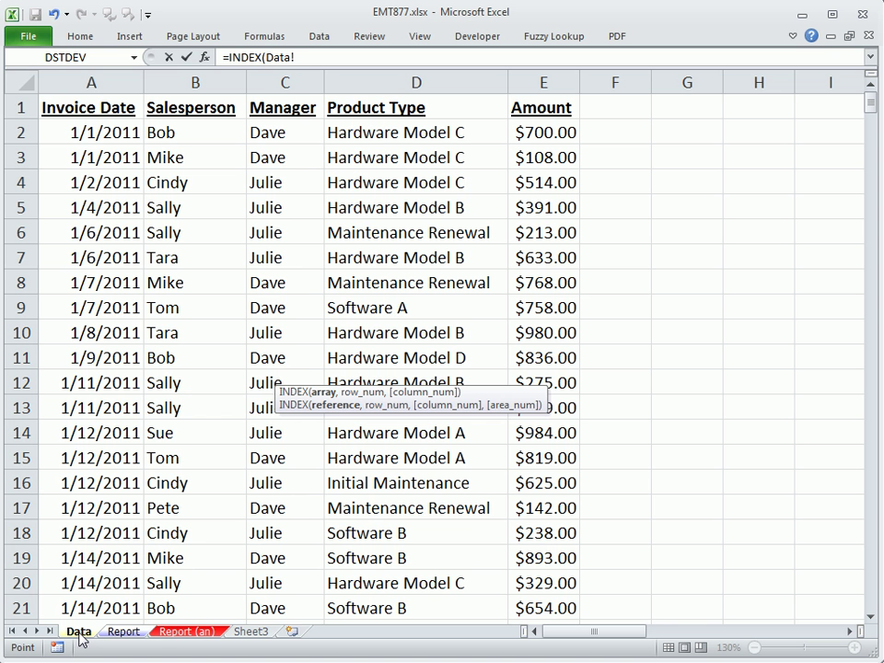
click(90, 132)
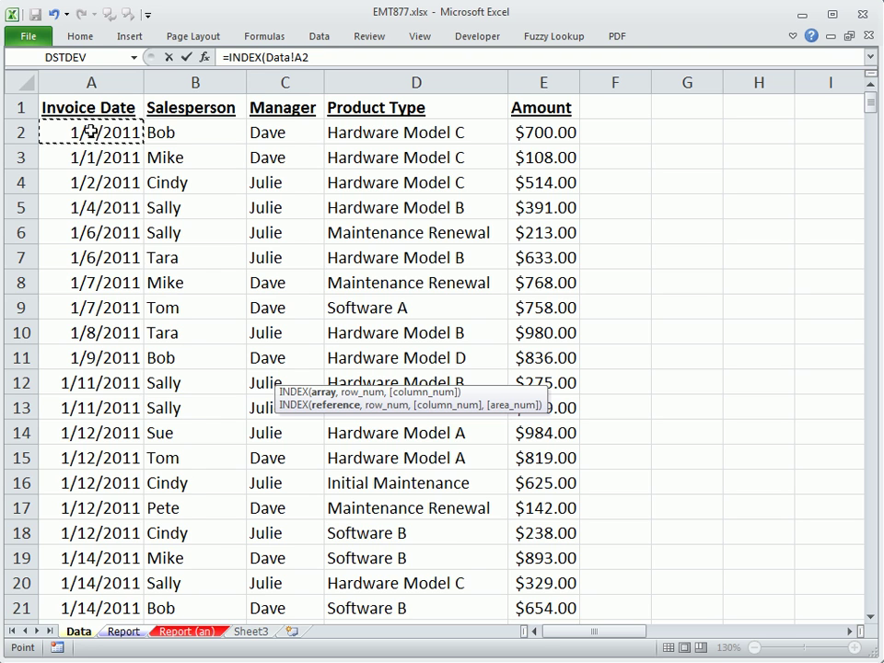
key(ctrl+shift+Down)
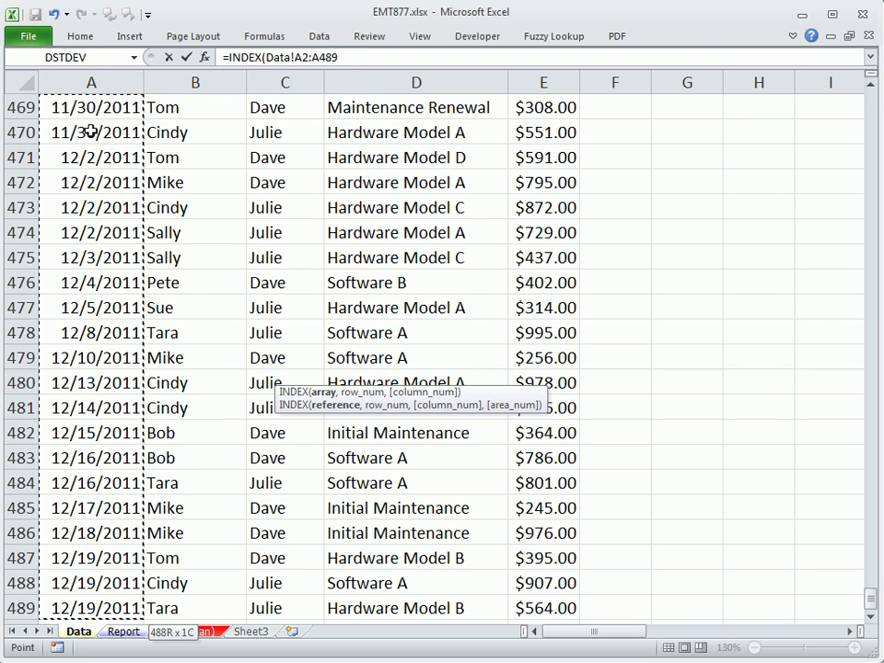
key(F4)
key(F4)
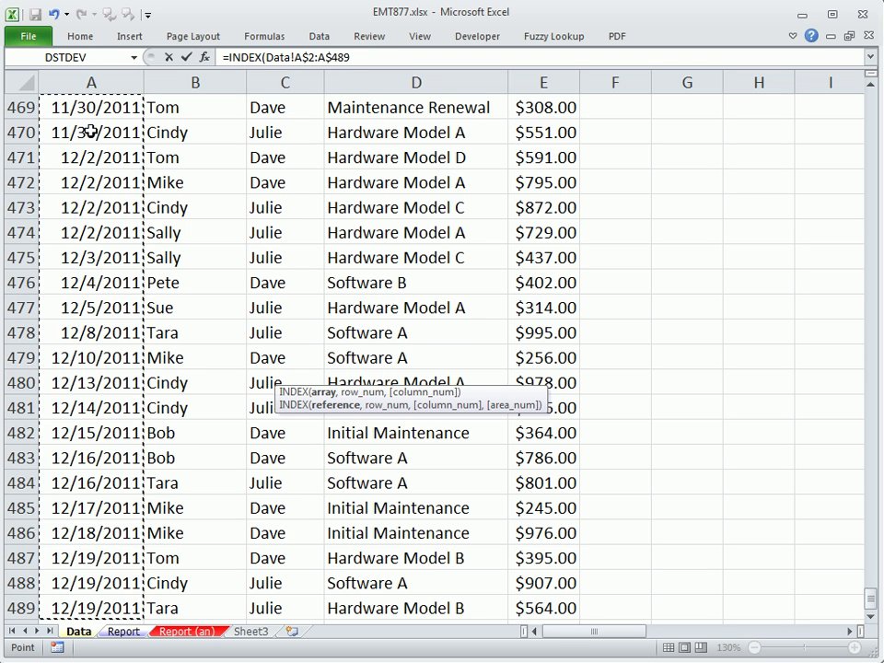
text(,2)
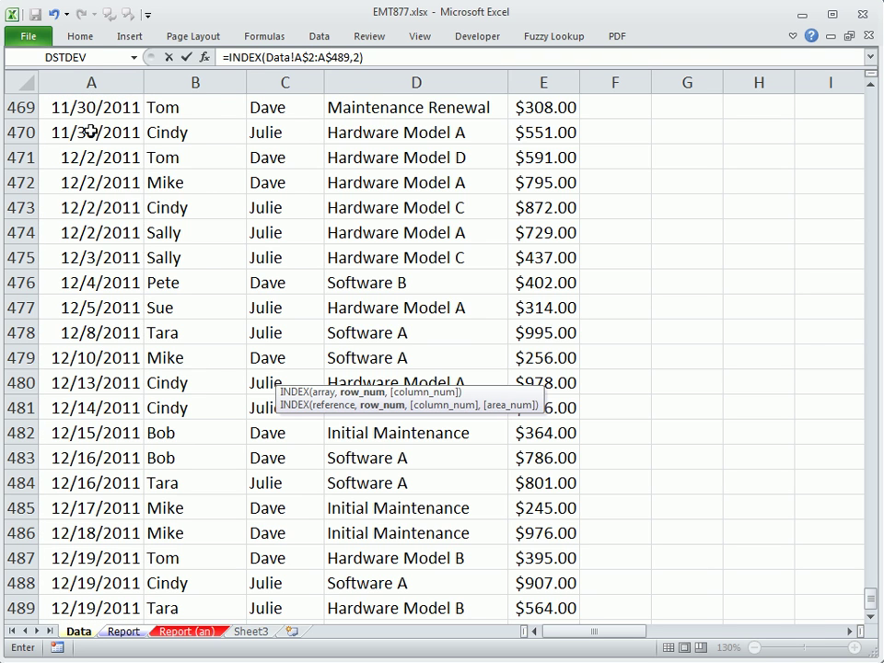
key(ctrl+Return)
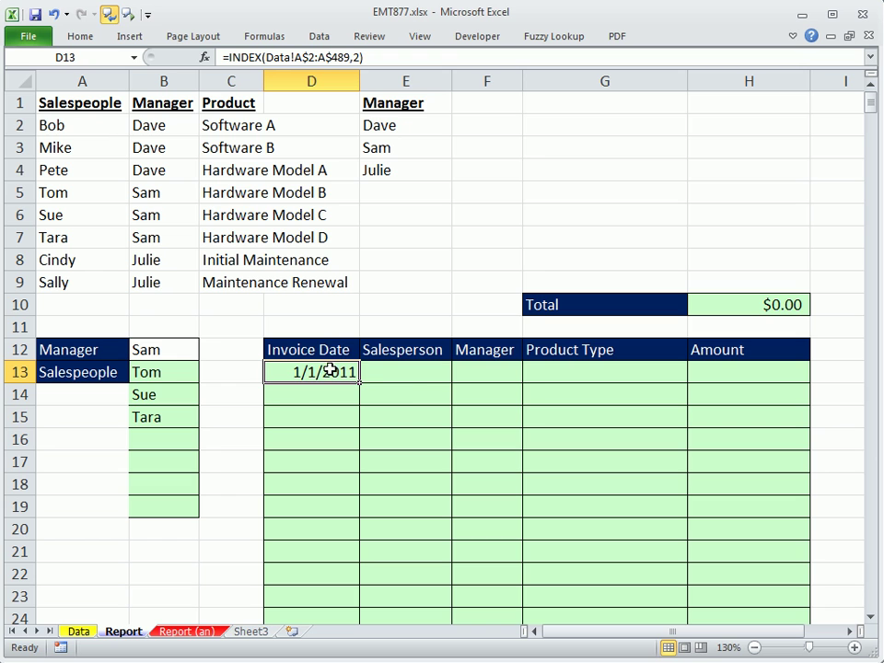
Remove the placeholder row number 2 from the D13 formula.
key(F2)
drag(440, 371, 499, 378)
key(BackSpace)
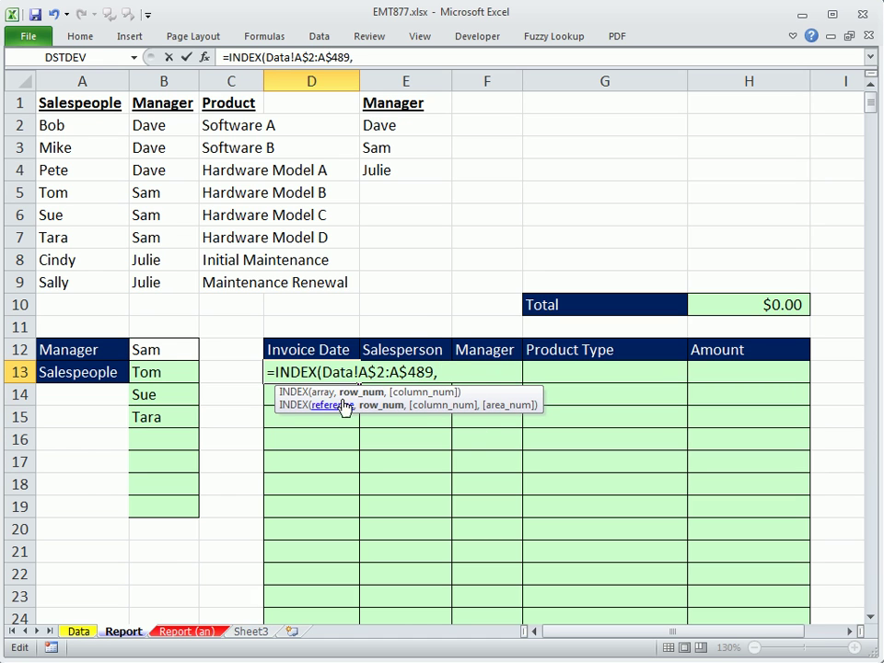
Add AGGREGATE(15,6,(ROW(Data!A$2:A$489) as the D13 INDEX row argument.
text(ag)
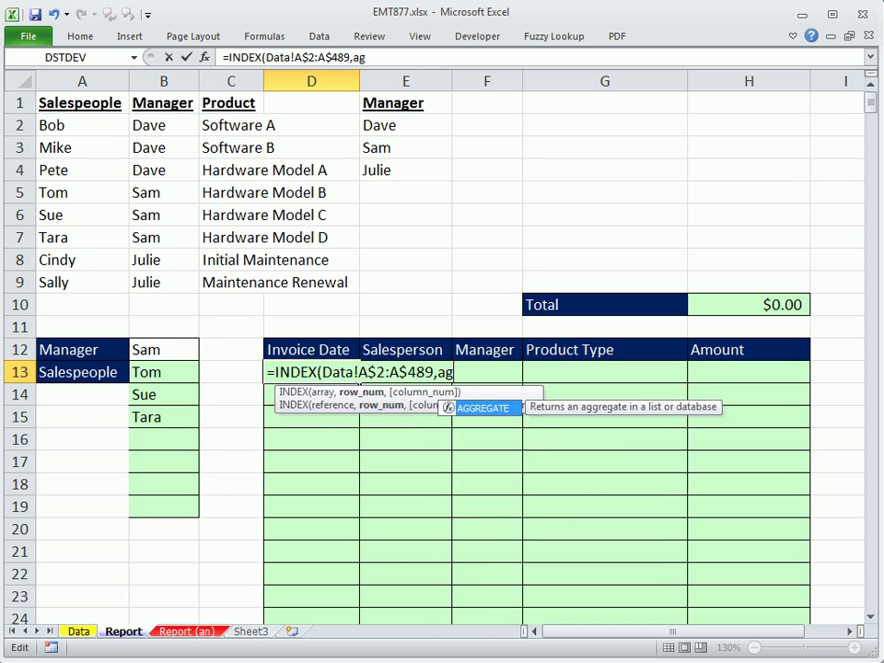
key(Tab)
text(15,6,)
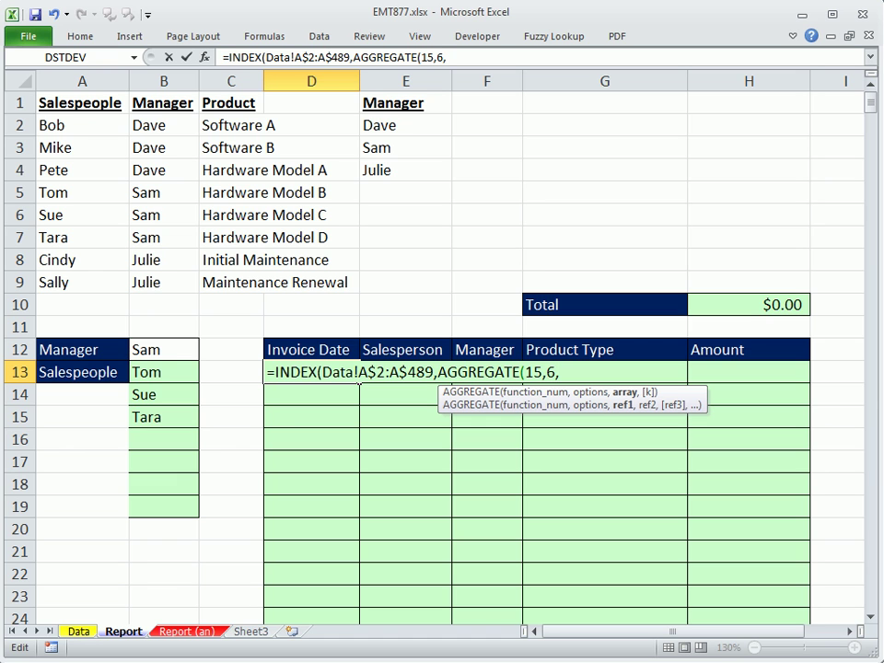
text((row)
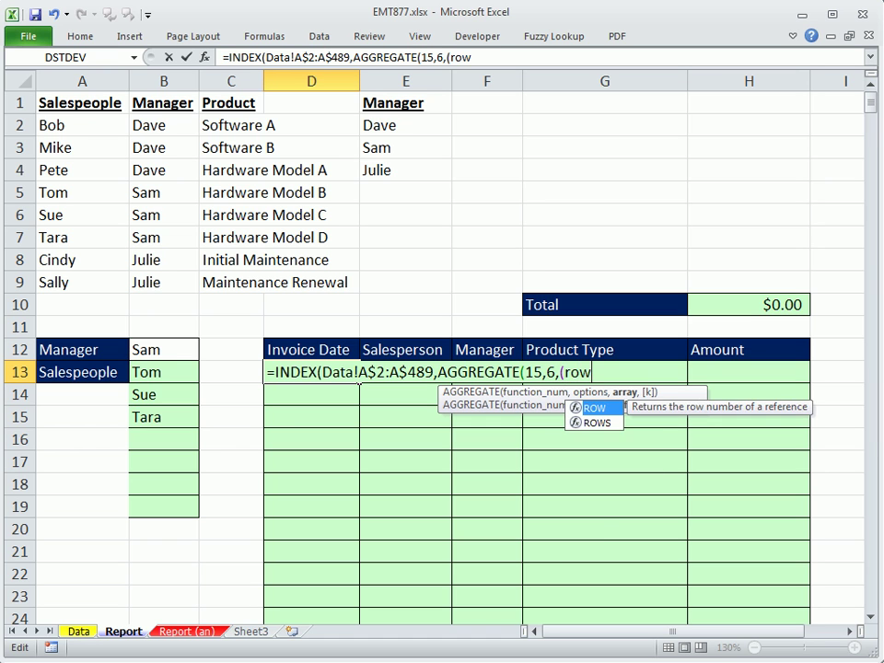
key(Tab)
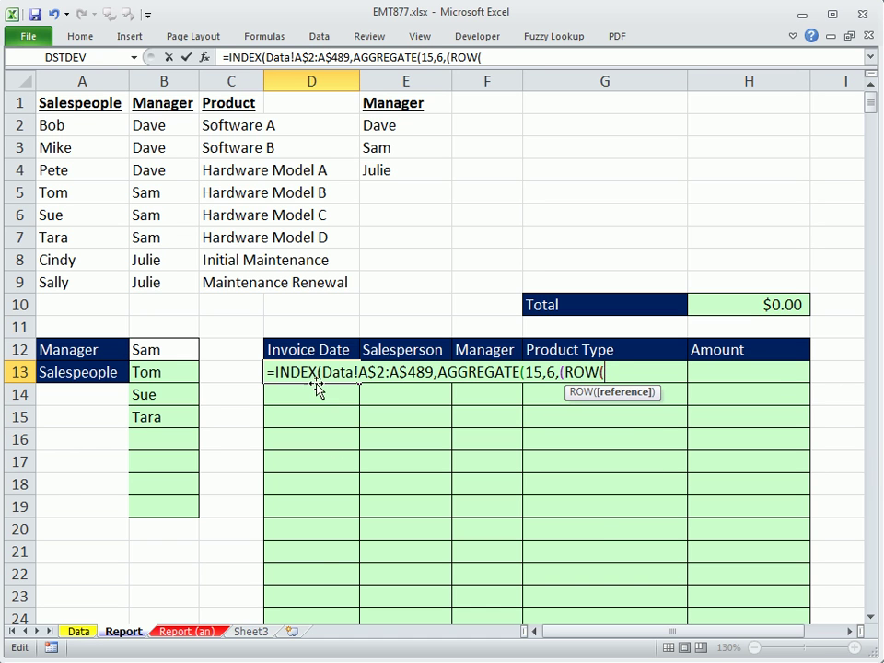
drag(323, 372, 435, 372)
key(ctrl+c)
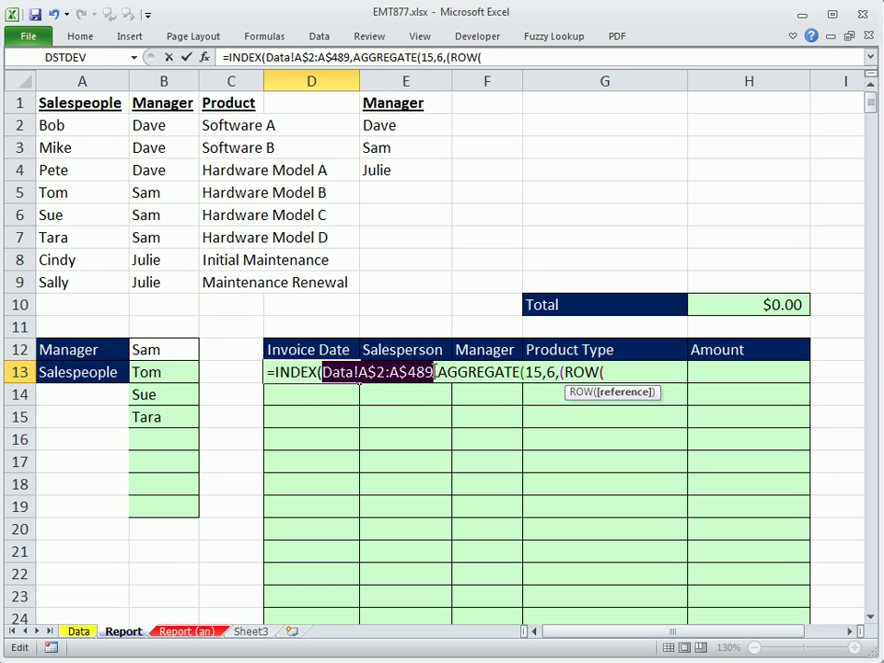
click(649, 368)
key(ctrl+v)
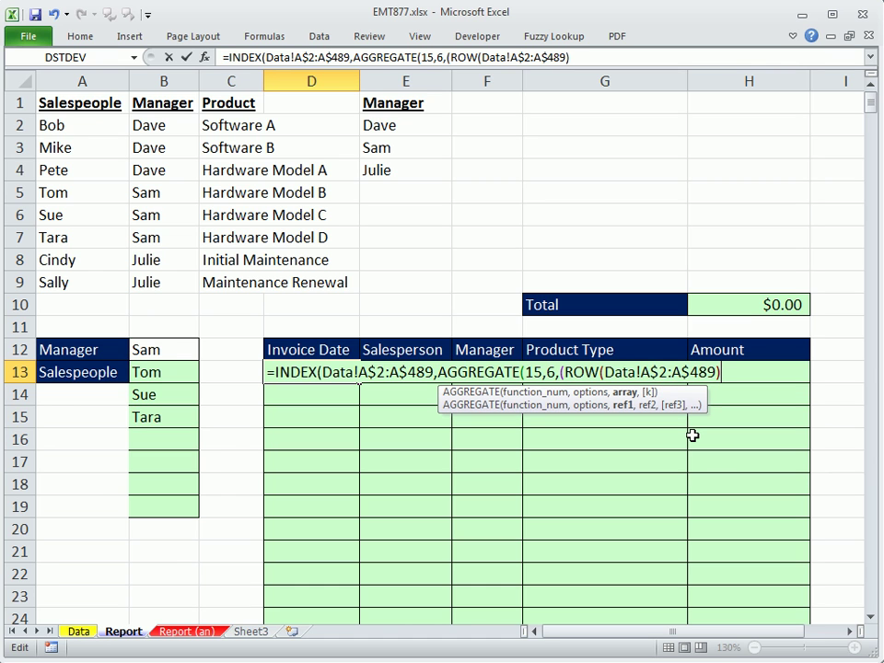
Subtract ROW(Data!A$2) and add 1 to get relative row numbers.
text()-row)
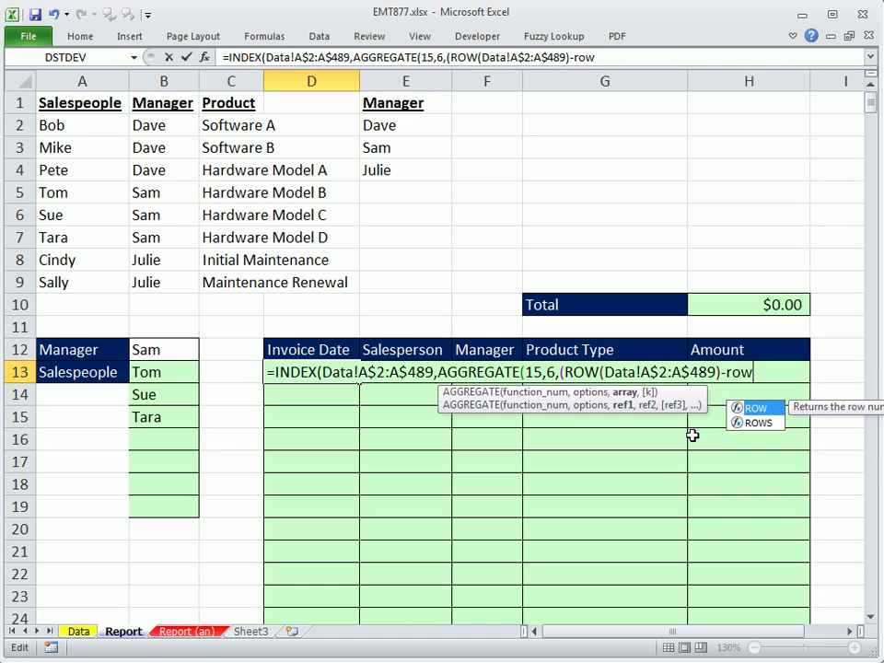
key(Tab)
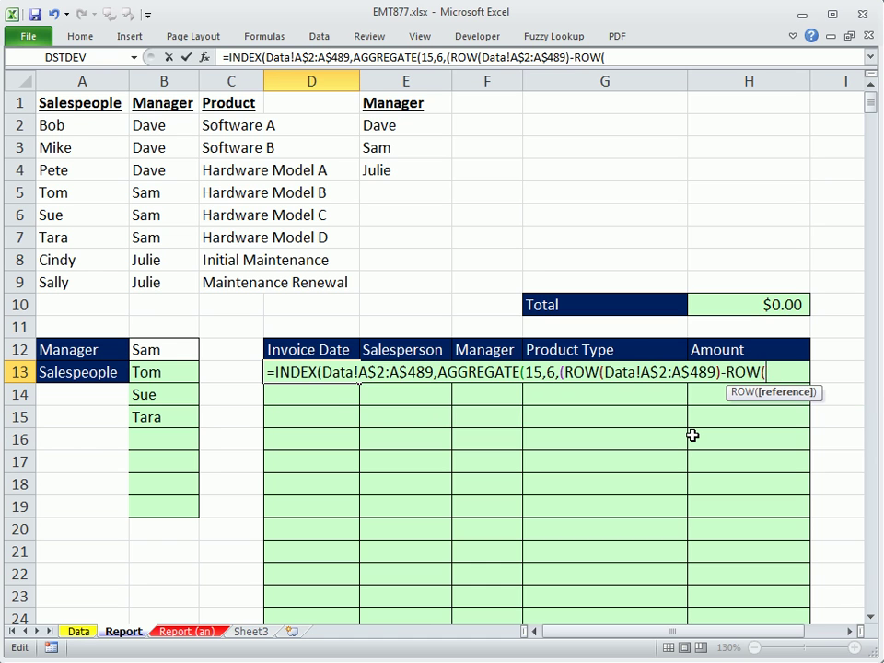
key(ctrl+v)
key(BackSpace)
key(BackSpace)
key(BackSpace)
key(BackSpace)
key(BackSpace)
key(BackSpace)
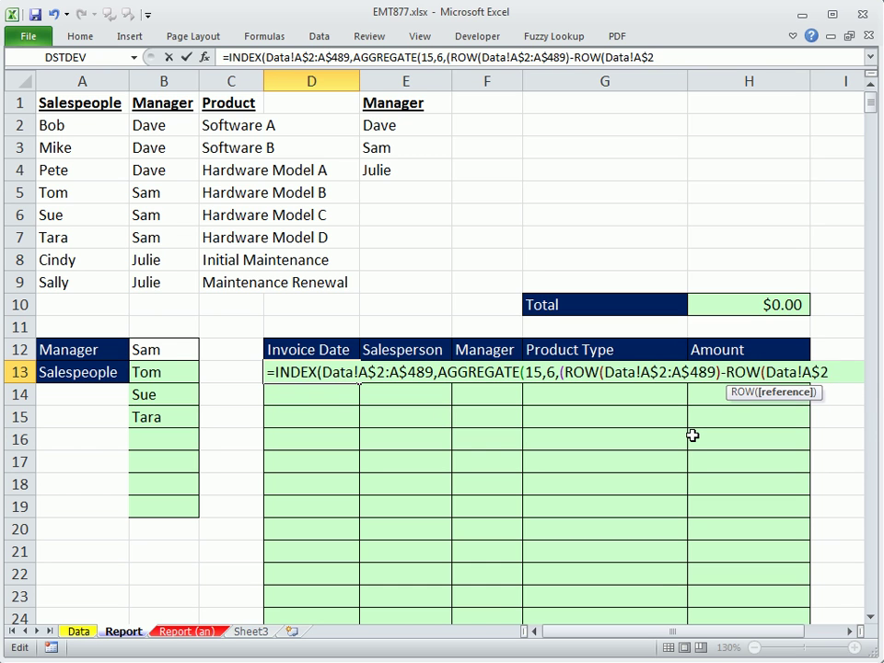
text())
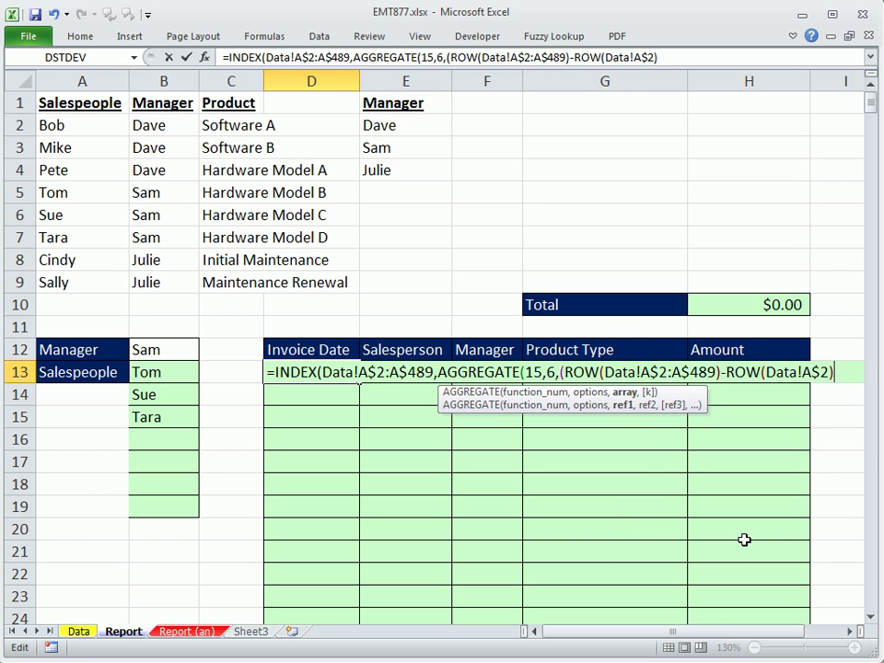
text(+1)
Divide by Data!$B$2:$B$489, close with k of 1, and enter the formula.
text(/)
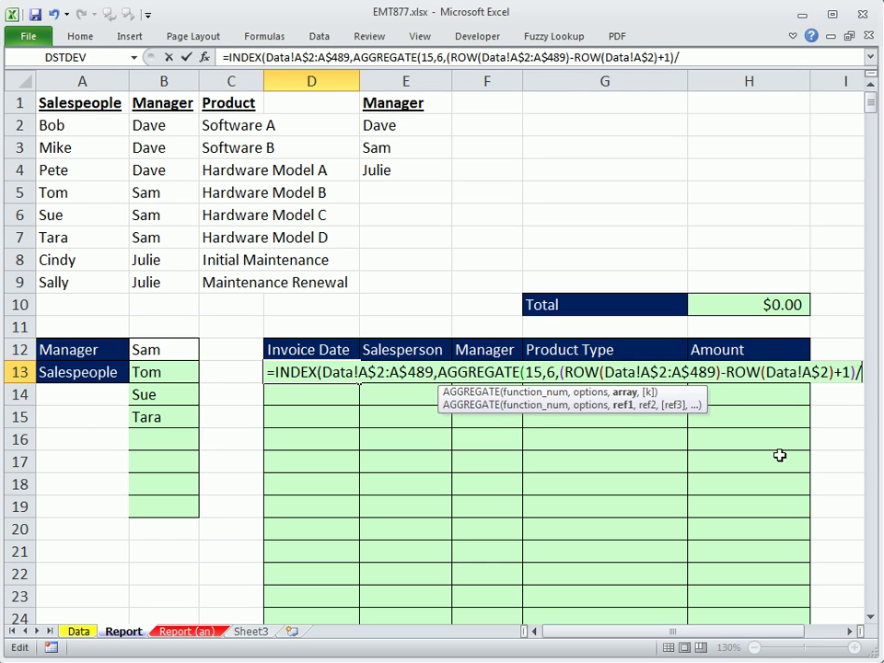
text(()
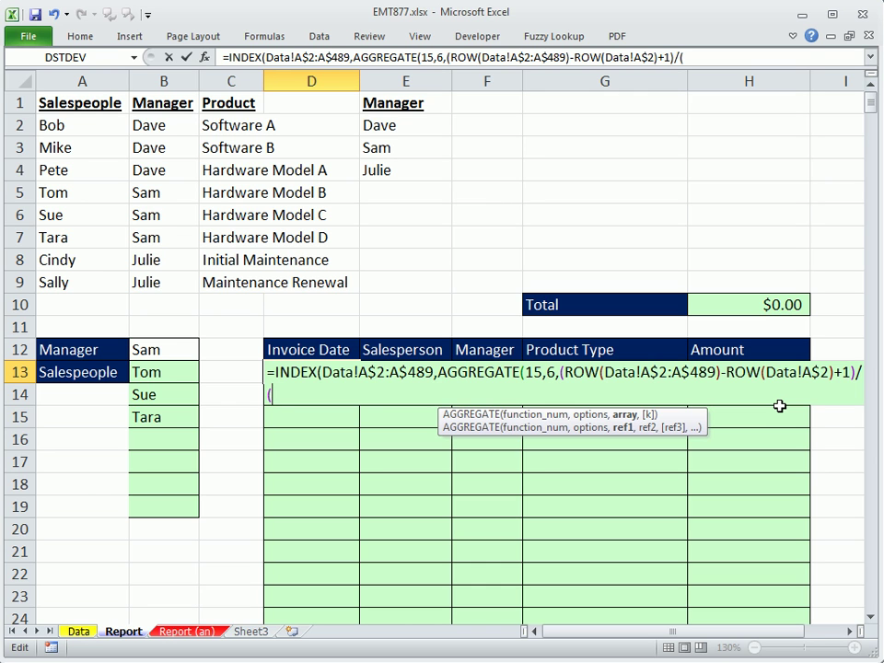
text(()
click(81, 634)
scroll(214, 396, up, 19)
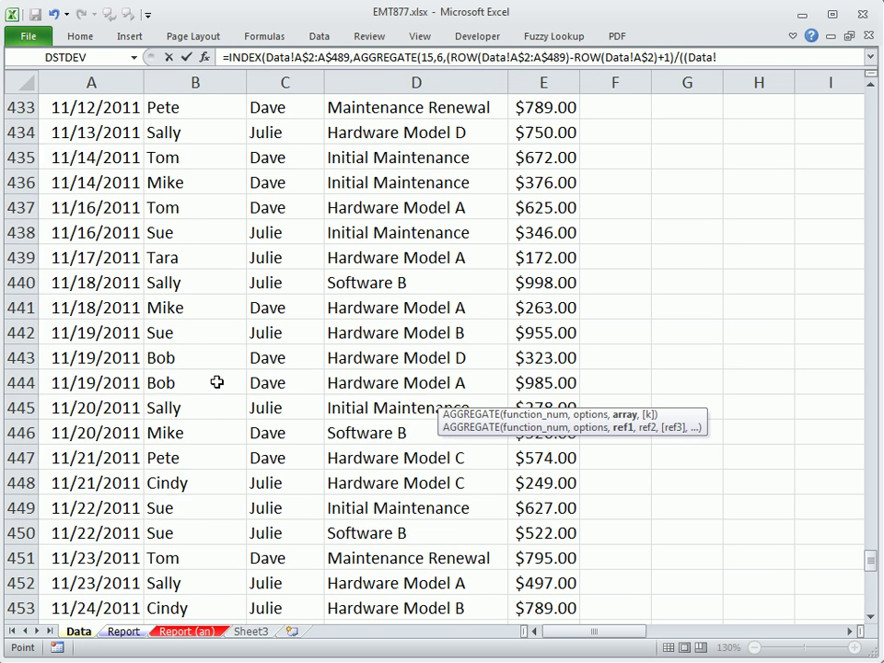
scroll(216, 378, up, 11)
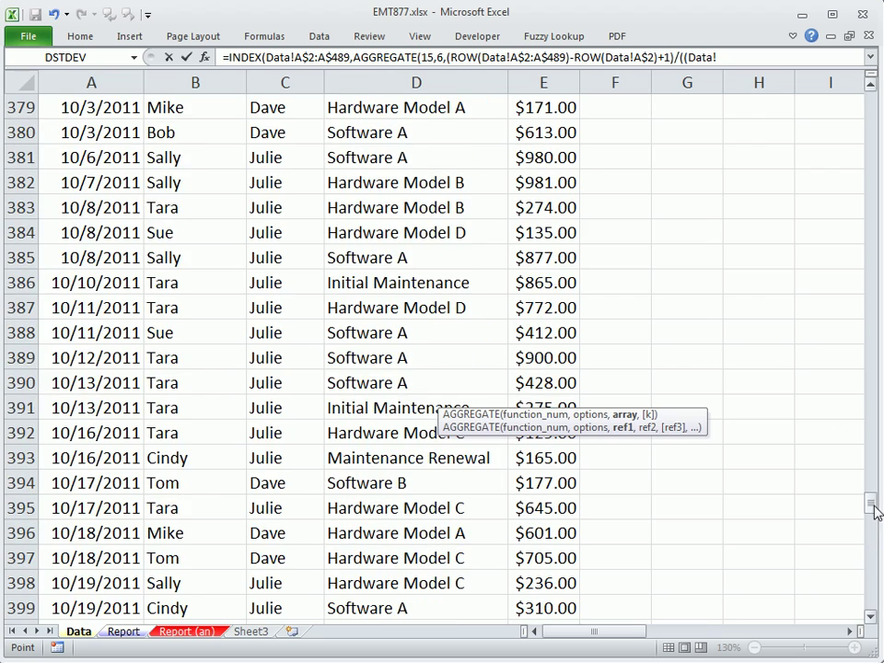
drag(870, 506, 875, 106)
click(174, 131)
key(ctrl+shift+Down)
key(F4)
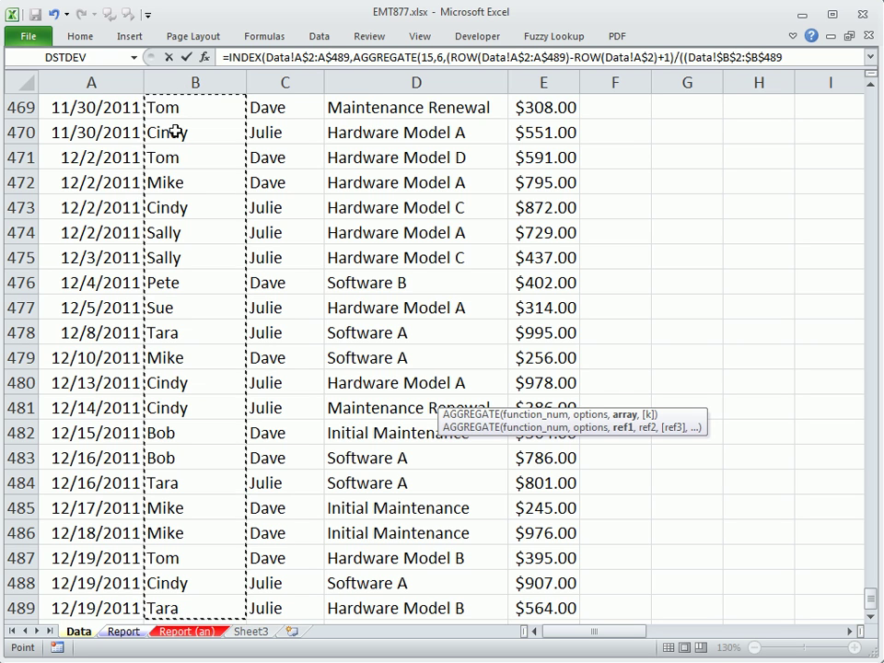
text())
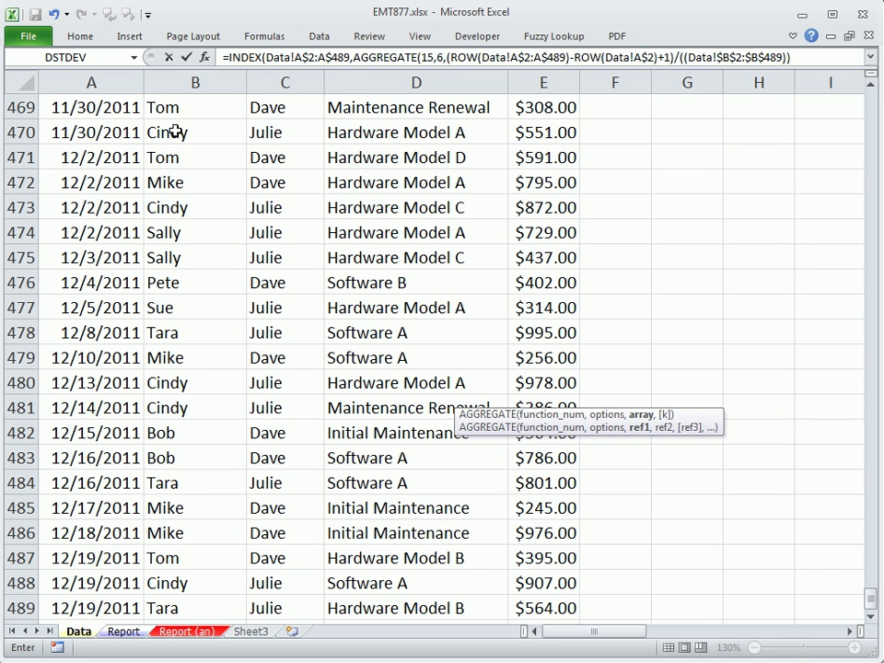
text(),1)))
key(Return)
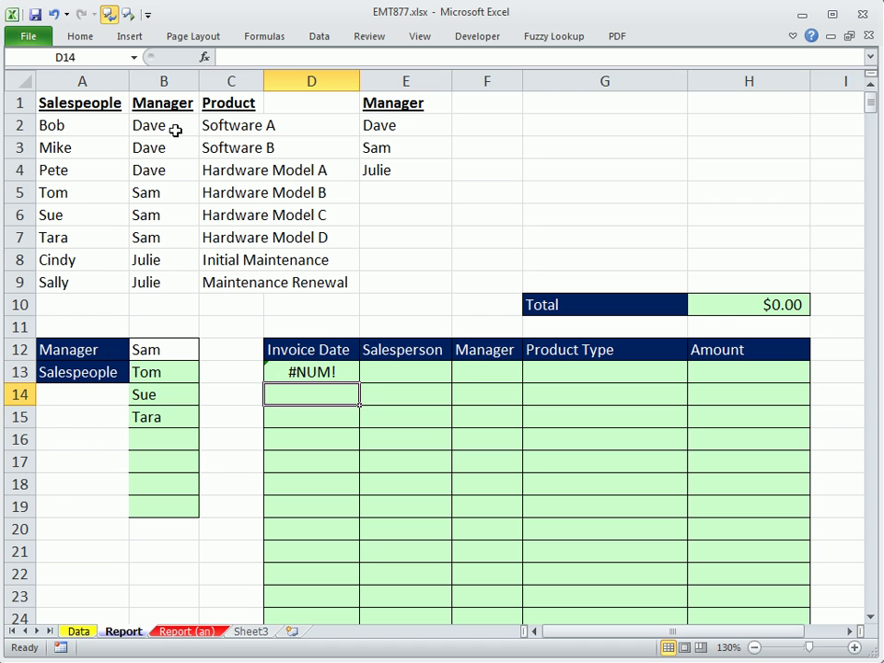
Reopen D13's formula, trim its closing part, and select the Data!$B$2:$B$489 range in the divisor.
double_click(350, 373)
click(454, 396)
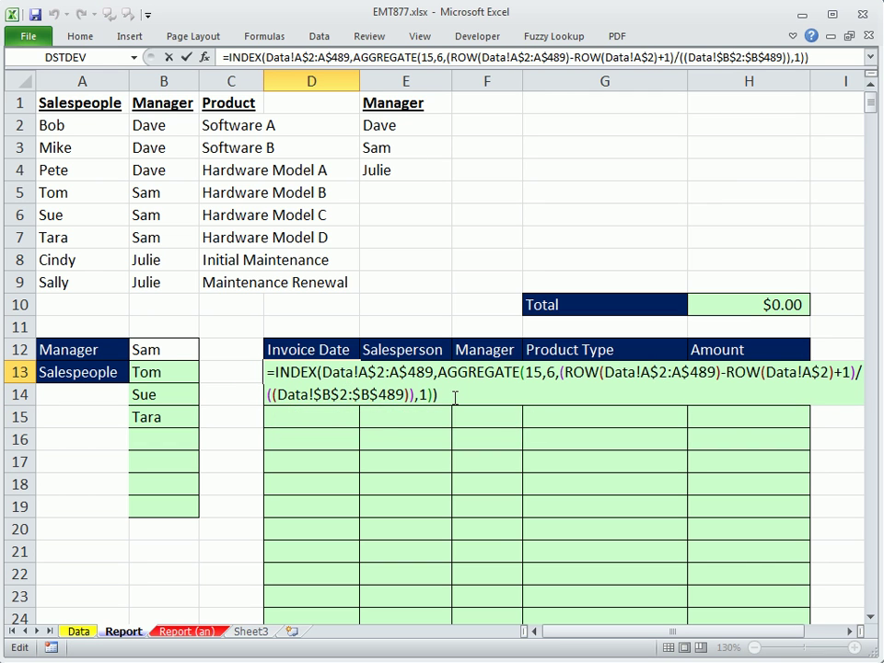
key(BackSpace)
key(BackSpace)
key(BackSpace)
key(BackSpace)
key(BackSpace)
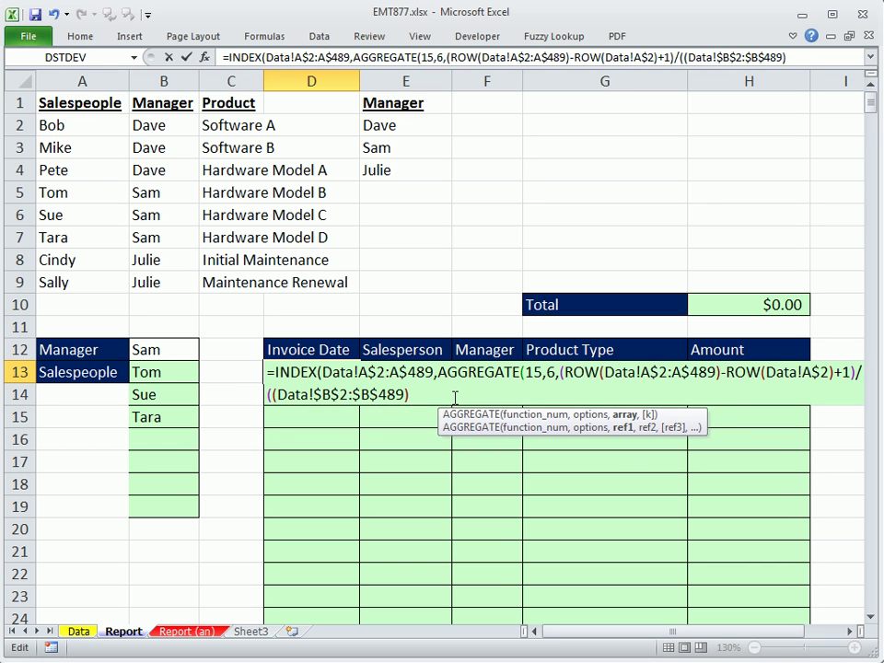
click(273, 394)
drag(276, 394, 408, 401)
Turn the divisor into (Data!$B$2:$B$489=$B$13)+ and select that comparison term.
click(418, 394)
click(159, 373)
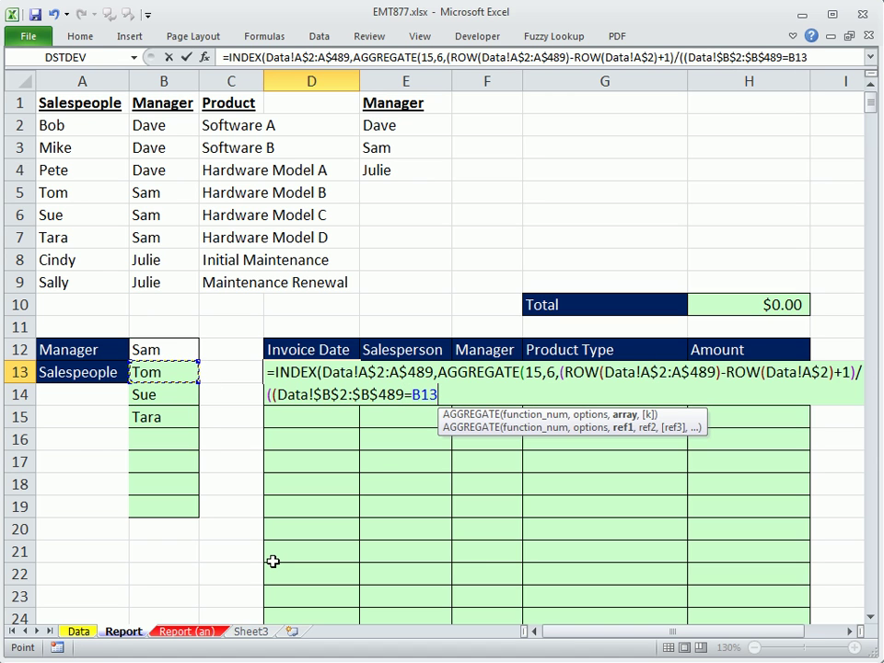
key(F4)
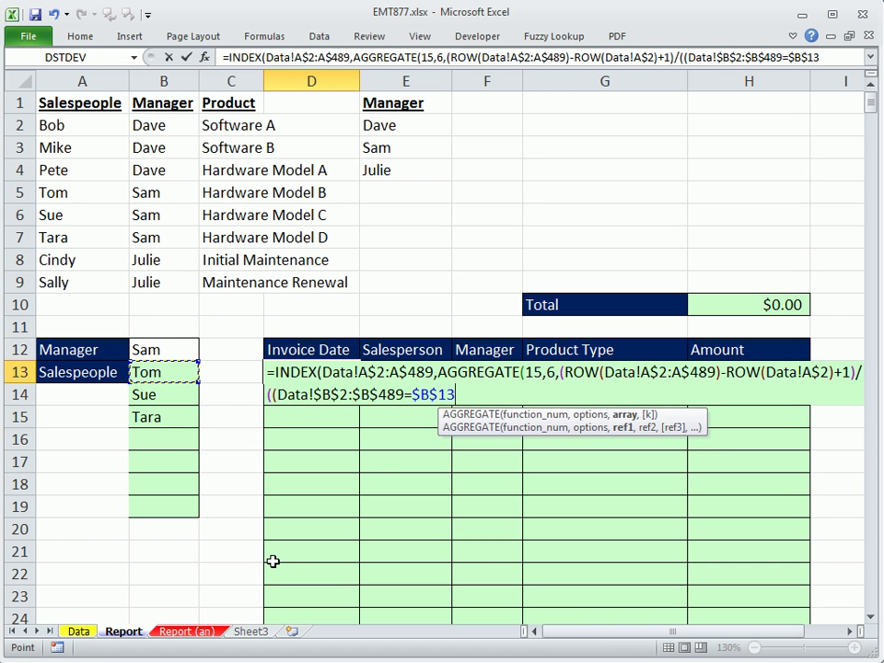
text())
text(+)
drag(273, 394, 340, 397)
drag(272, 394, 511, 414)
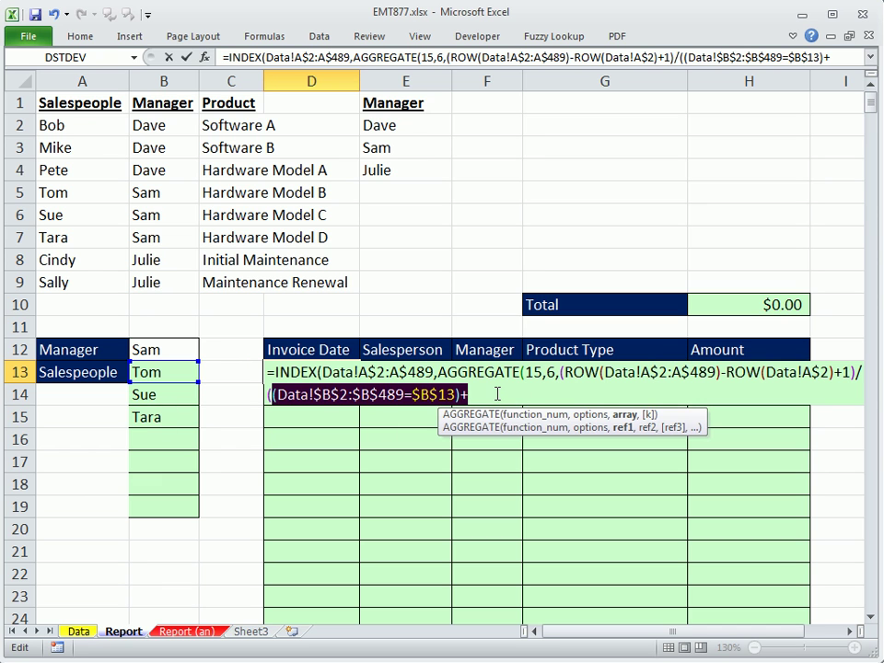
Paste six more copies of the comparison term and replace the final + with ).
click(497, 394)
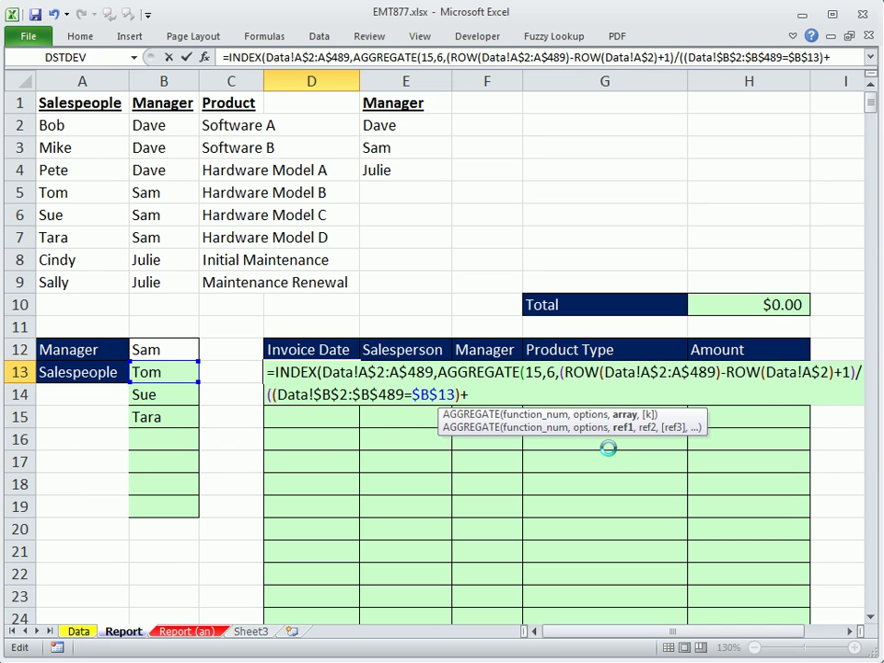
key(ctrl+v)
key(ctrl+v)
key(ctrl+v)
key(ctrl+v)
key(ctrl+v)
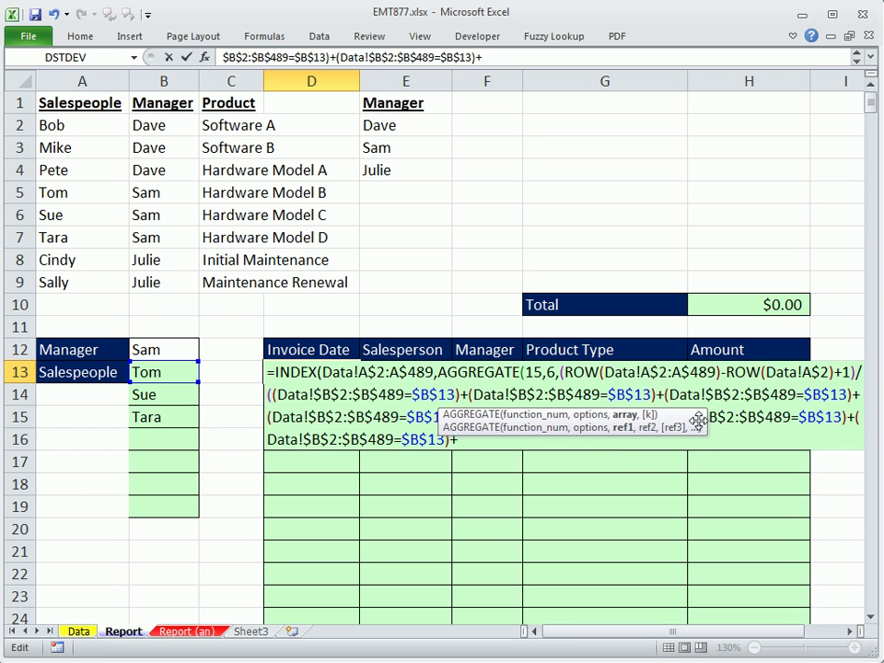
drag(694, 416, 475, 505)
key(BackSpace)
text())
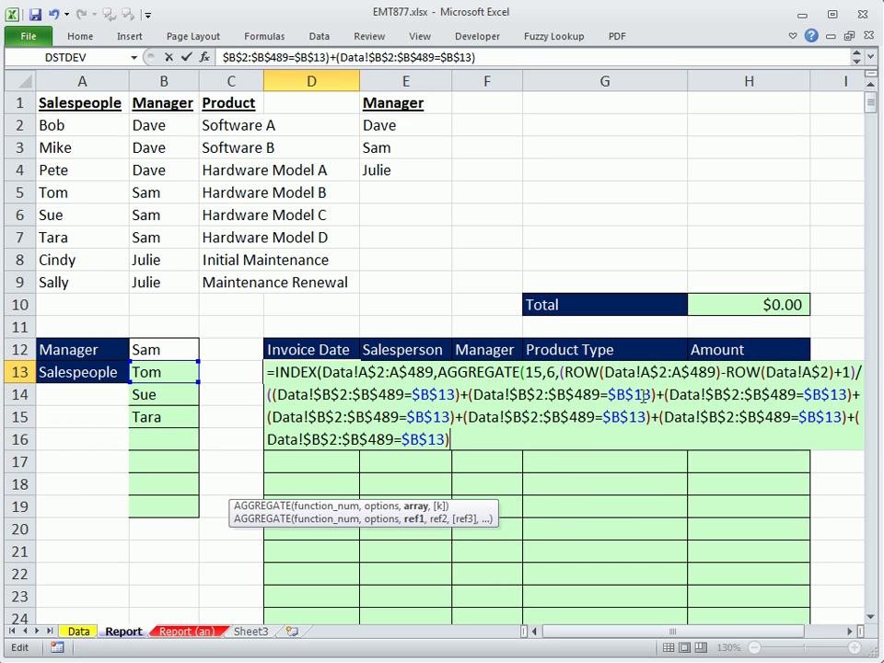
Change the copied references to $B$14, $B$15, $B$16, $B$17, $B$18 and $B$19.
drag(643, 394, 650, 394)
text(4)
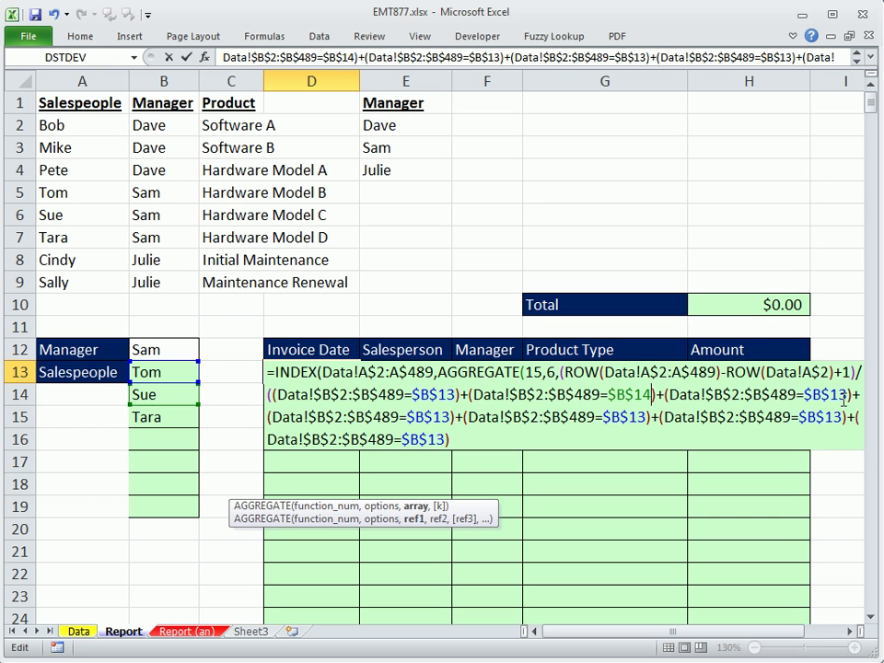
drag(843, 394, 851, 394)
text(5)
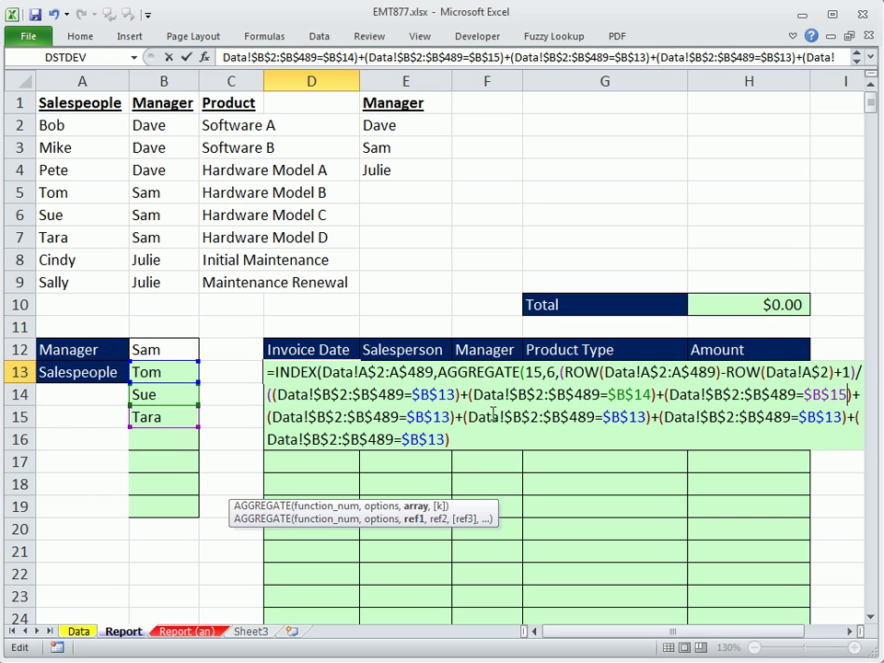
drag(440, 417, 448, 417)
text(6)
drag(636, 417, 647, 417)
text(7)
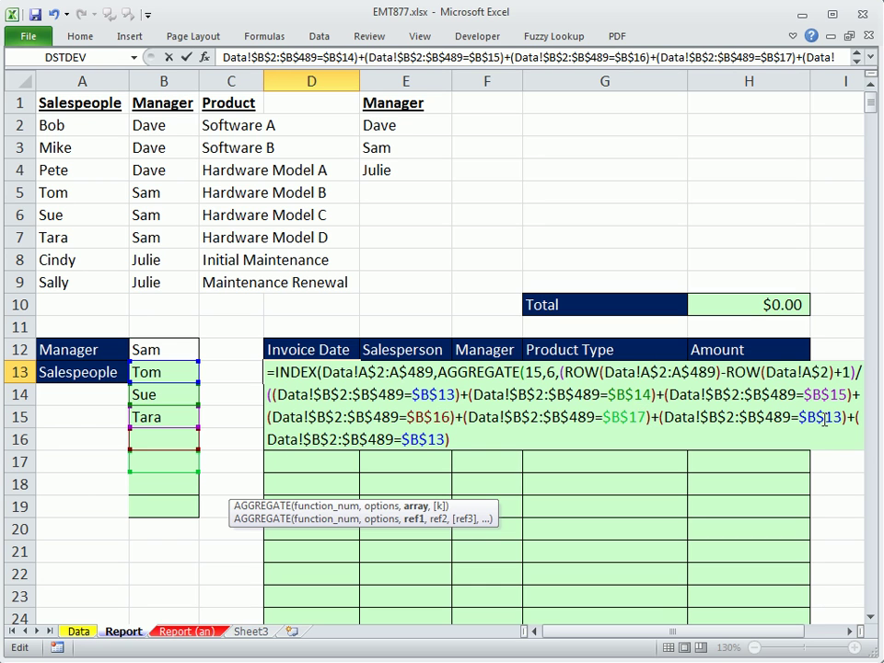
drag(831, 417, 842, 417)
text(8)
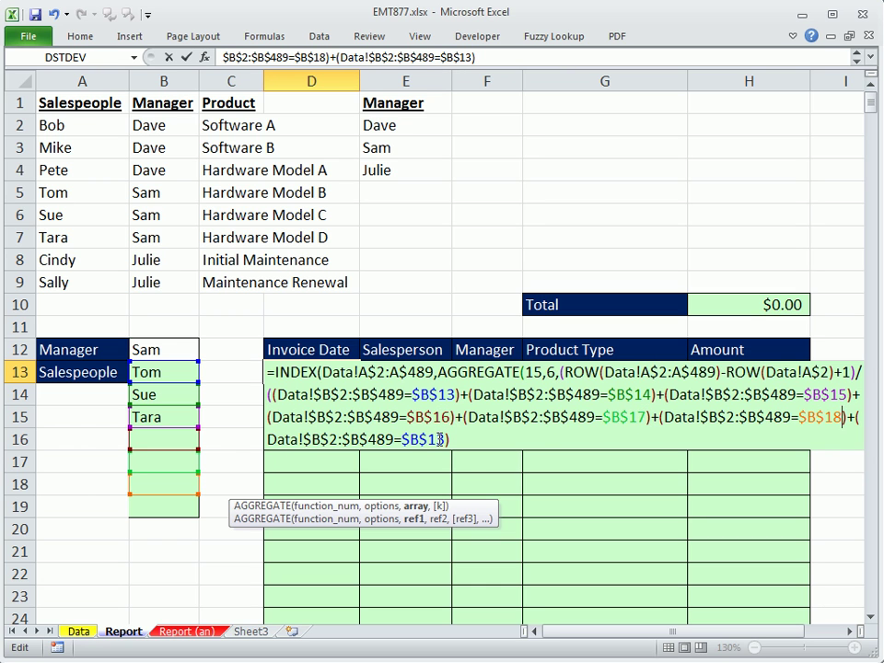
drag(435, 440, 444, 439)
text(9)
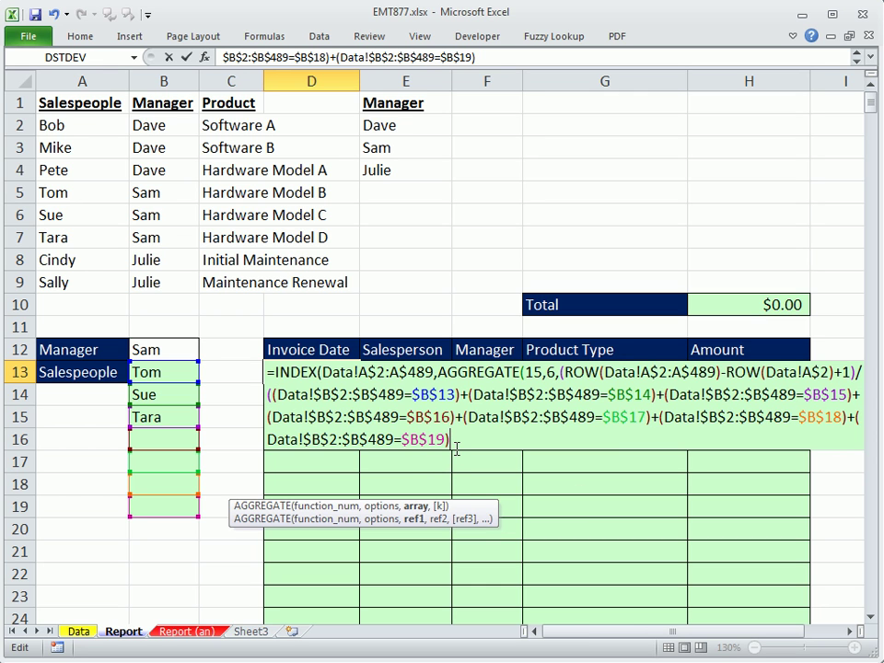
Close the divisor and end D13's formula with ,ROWS(D$13:d13)), then place the caret after the equals sign.
text())
text(,rows)
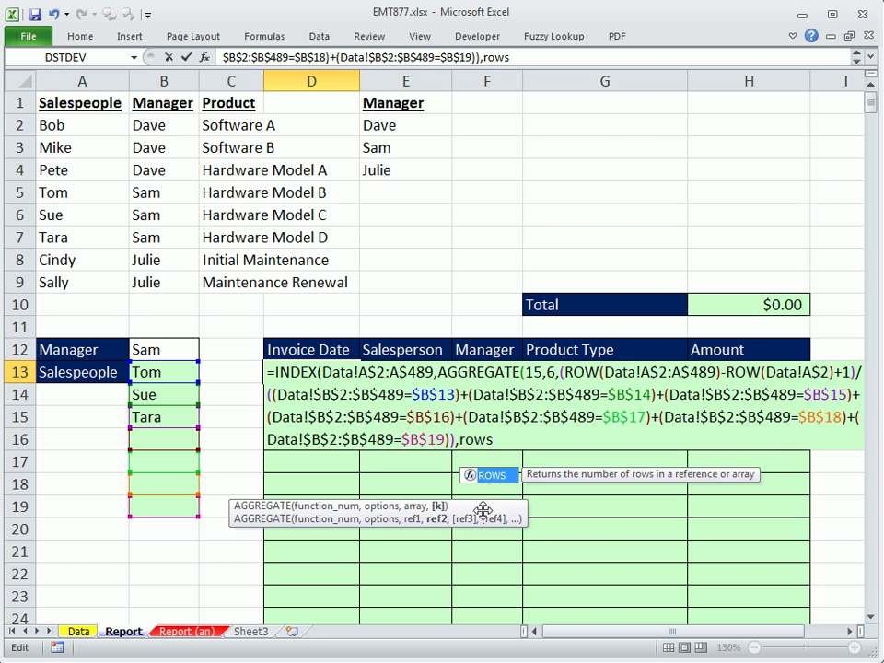
key(Tab)
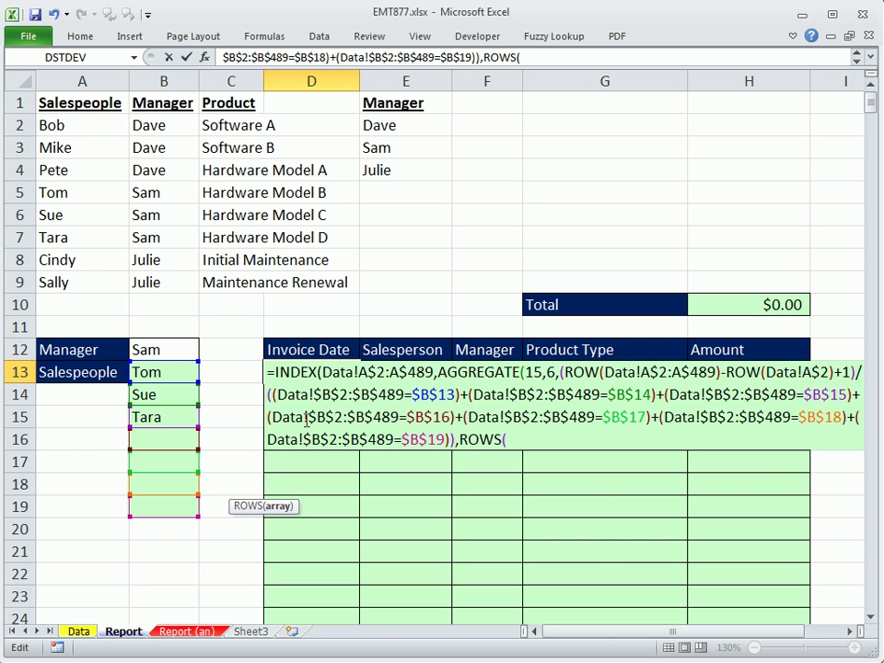
text(D$13:d13))
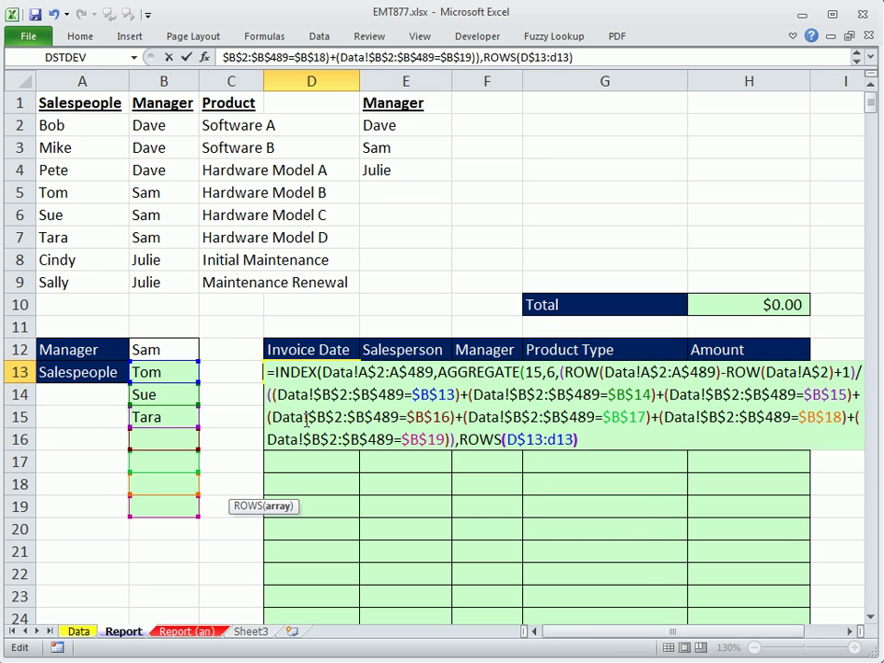
text())
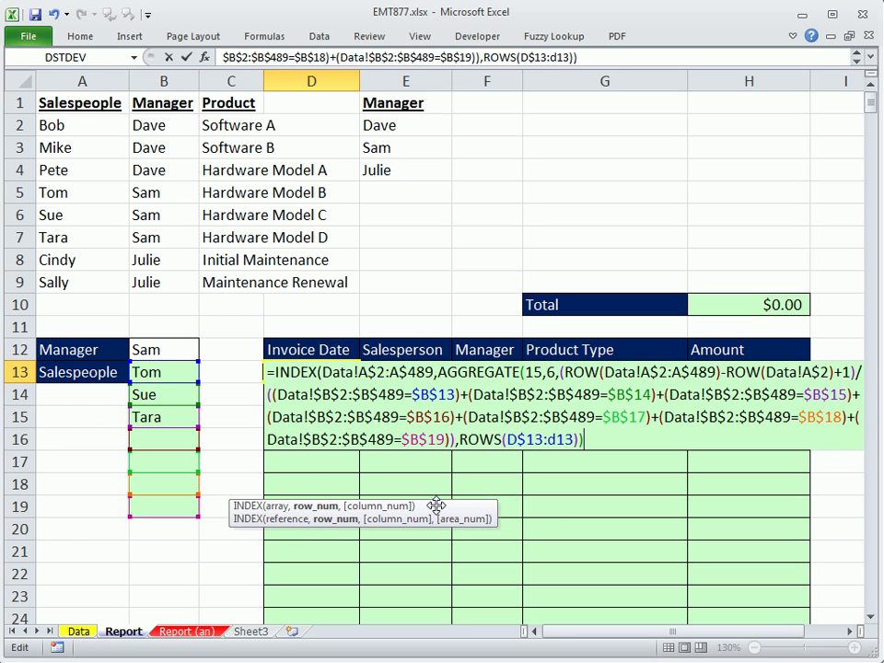
click(278, 372)
click(275, 372)
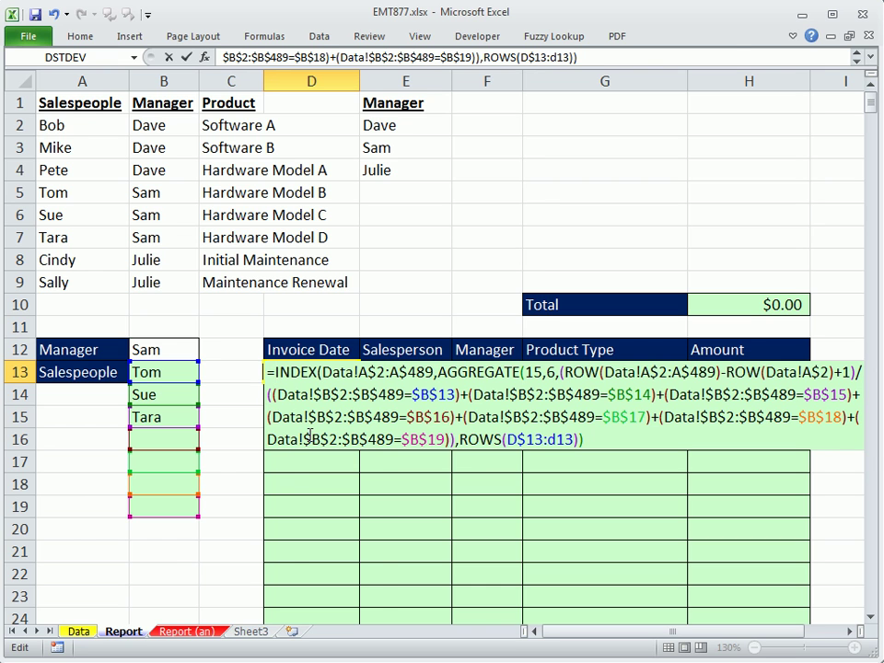
Wrap D13's formula in IFERROR with a blank "" result and try entering it.
text(if)
key(Down)
key(Tab)
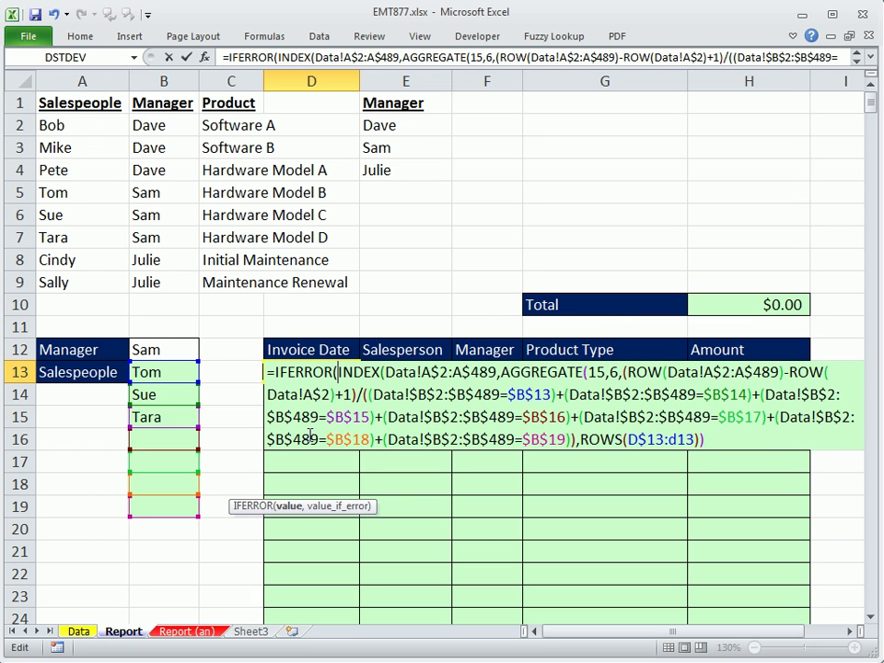
click(736, 439)
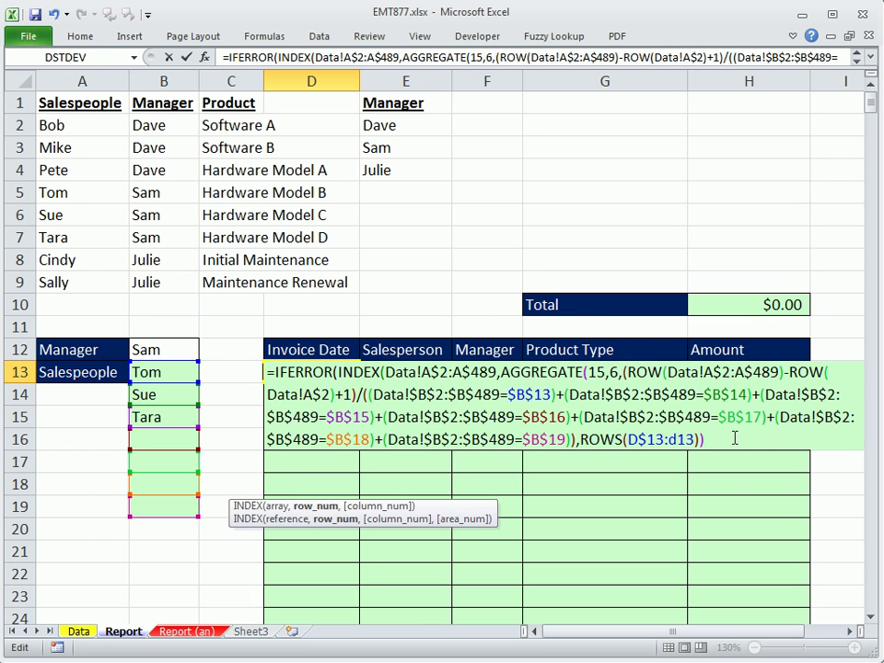
text(,""))
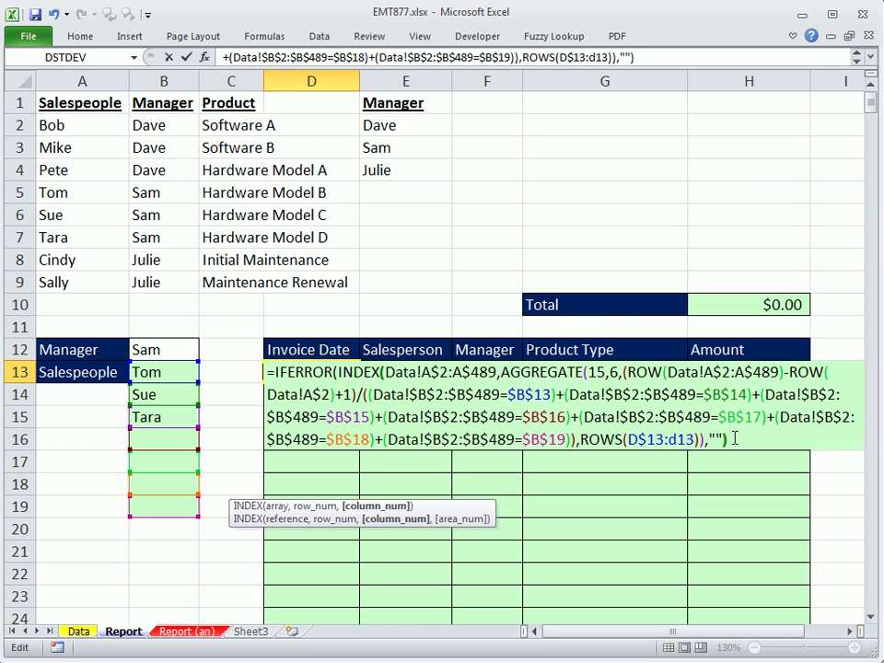
key(Return)
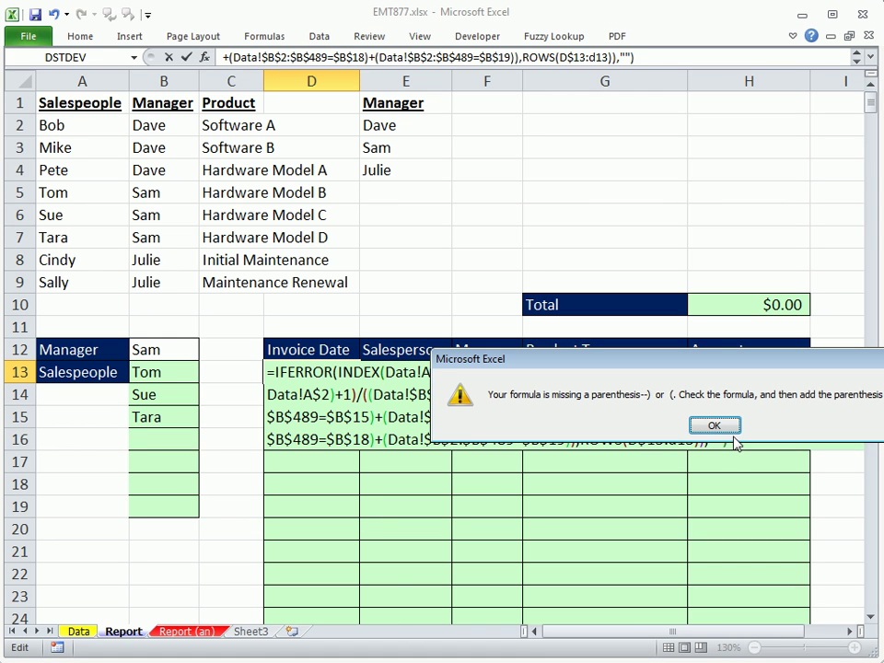
Fix the closing parentheses and the ,"" argument, then commit D13 to show 1/6/2011.
click(714, 425)
click(756, 439)
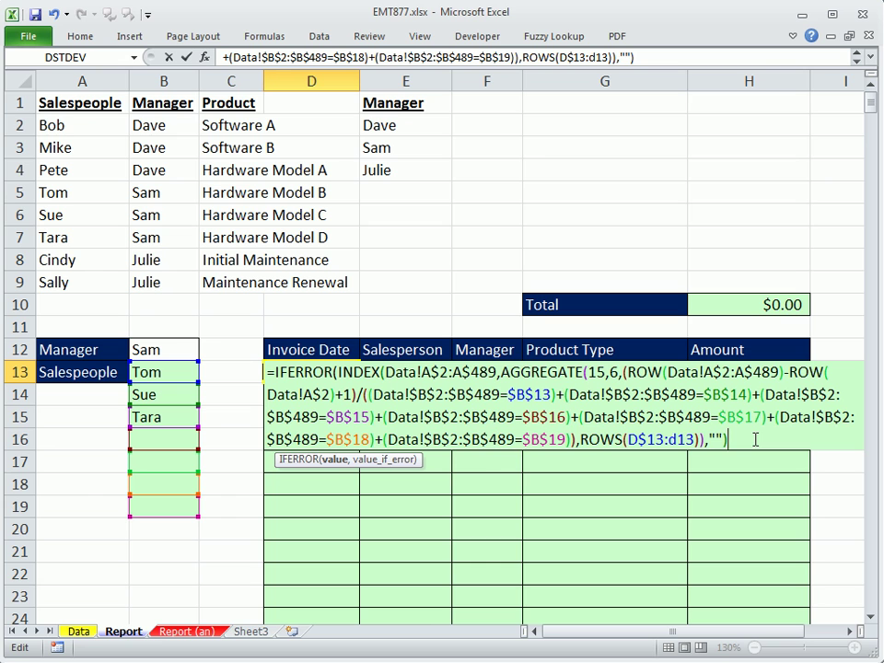
key(BackSpace)
key(BackSpace)
key(BackSpace)
key(BackSpace)
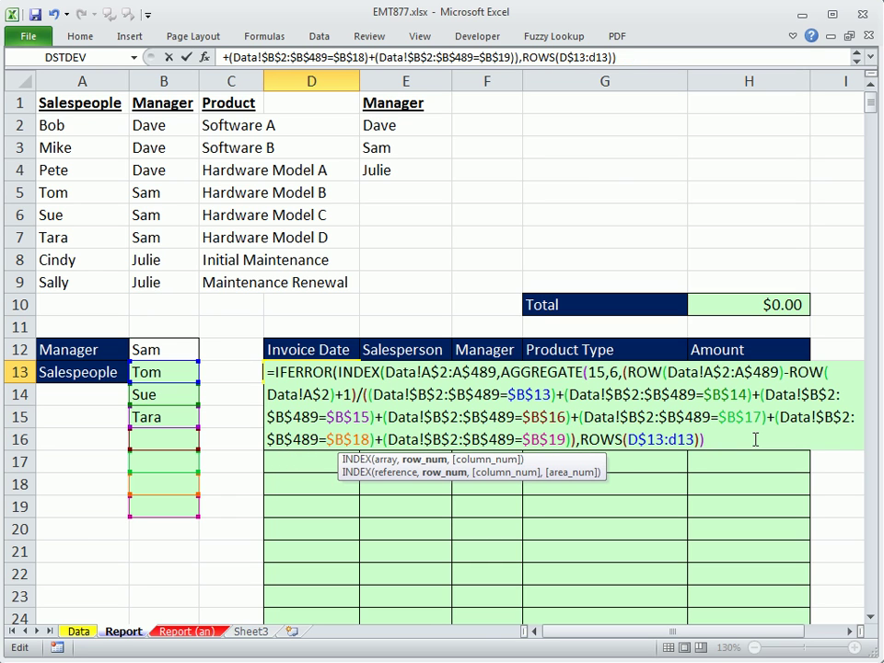
key(BackSpace)
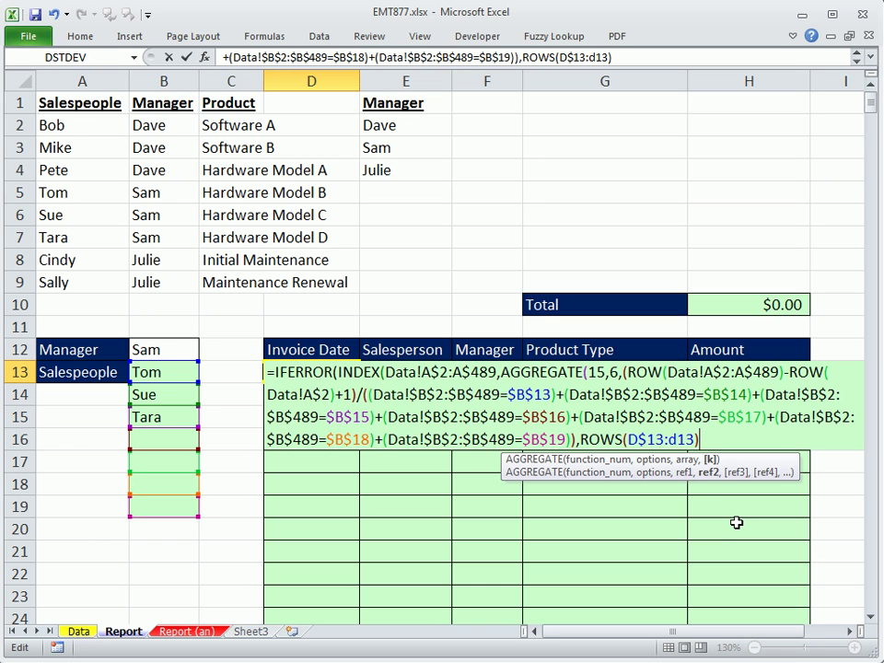
text())
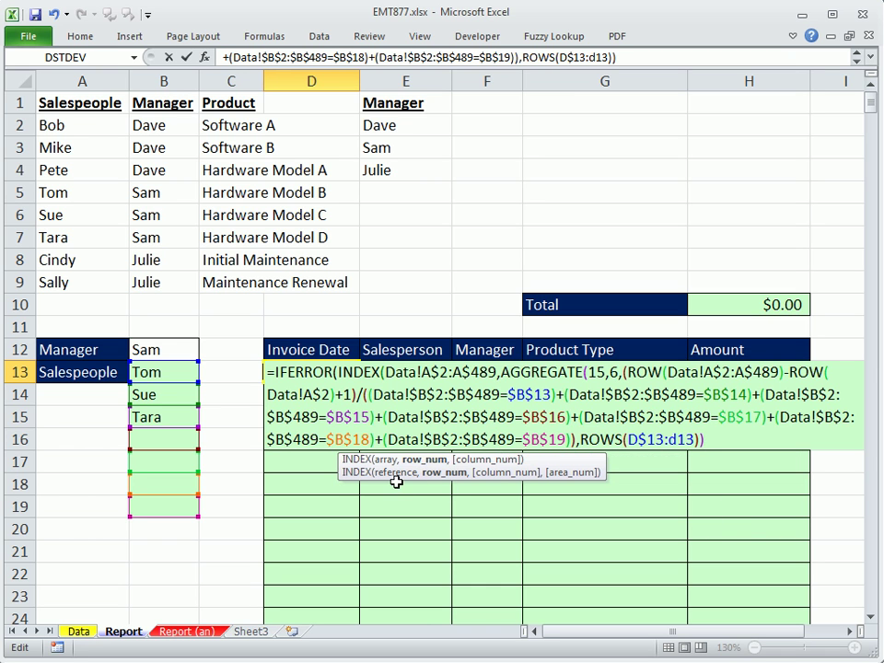
text())
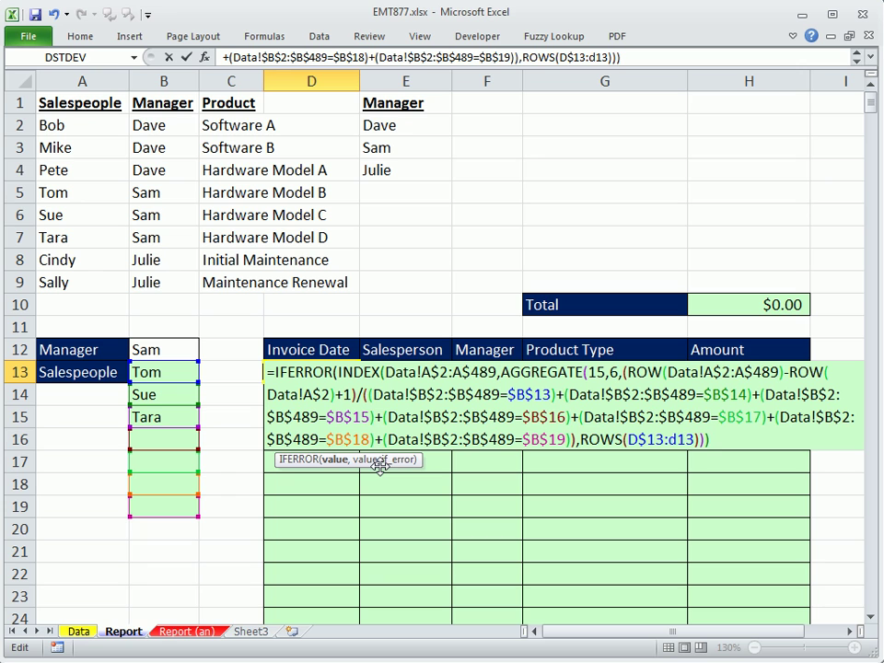
text(,)
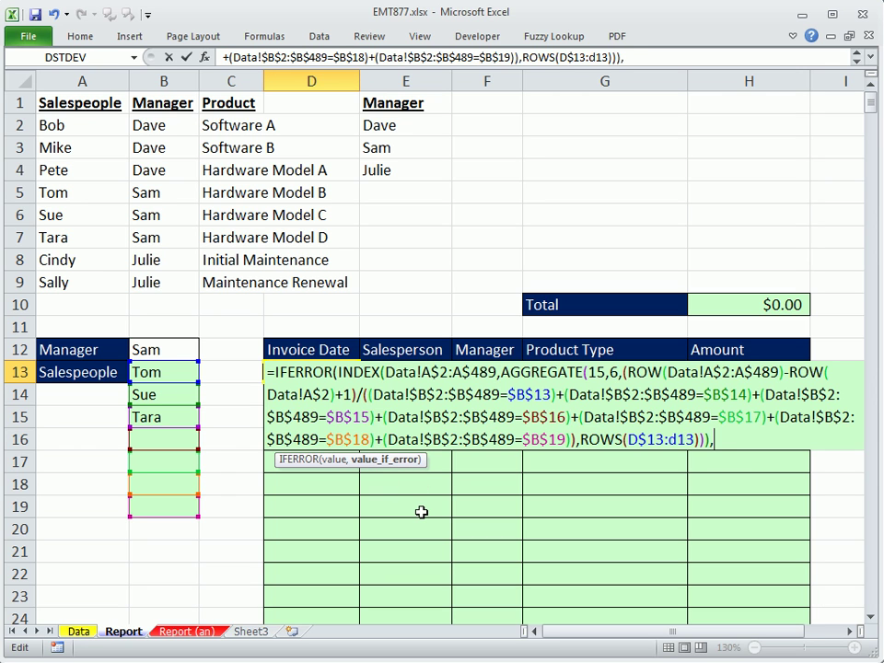
text("")
key(ctrl+Return)
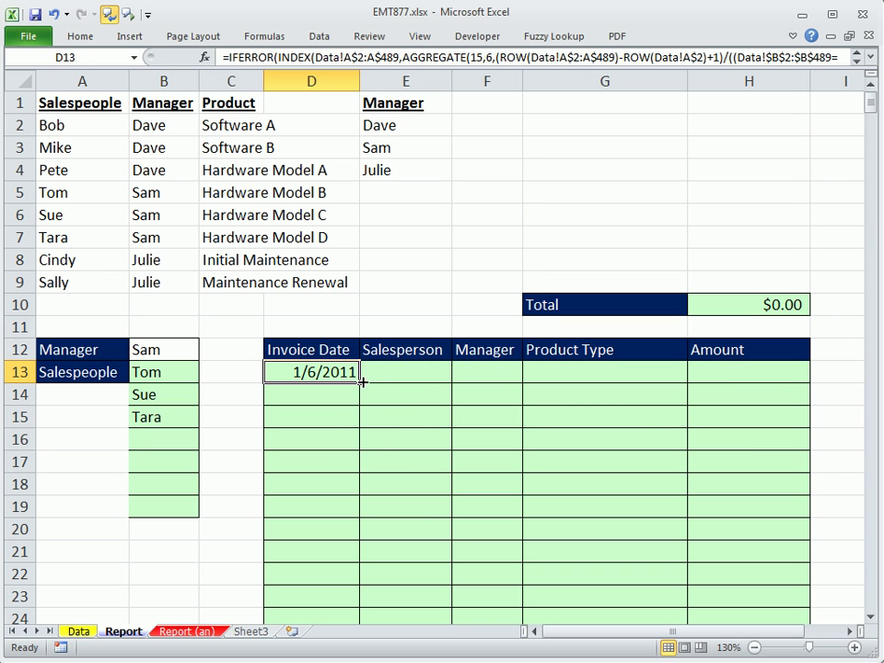
Fill D13's formula across to H13 without formatting, then down through row 549.
drag(360, 382, 767, 389)
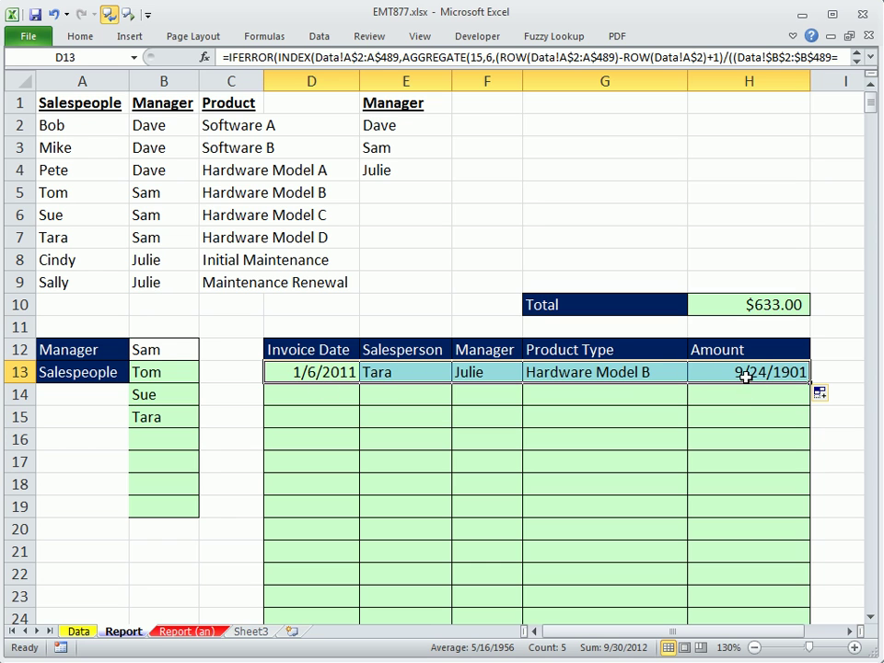
click(823, 398)
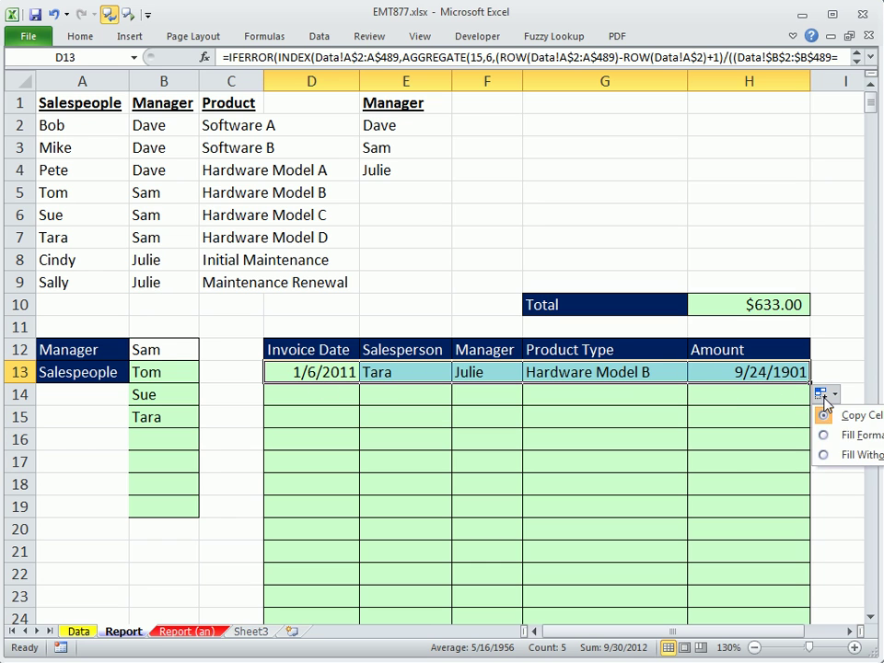
click(826, 456)
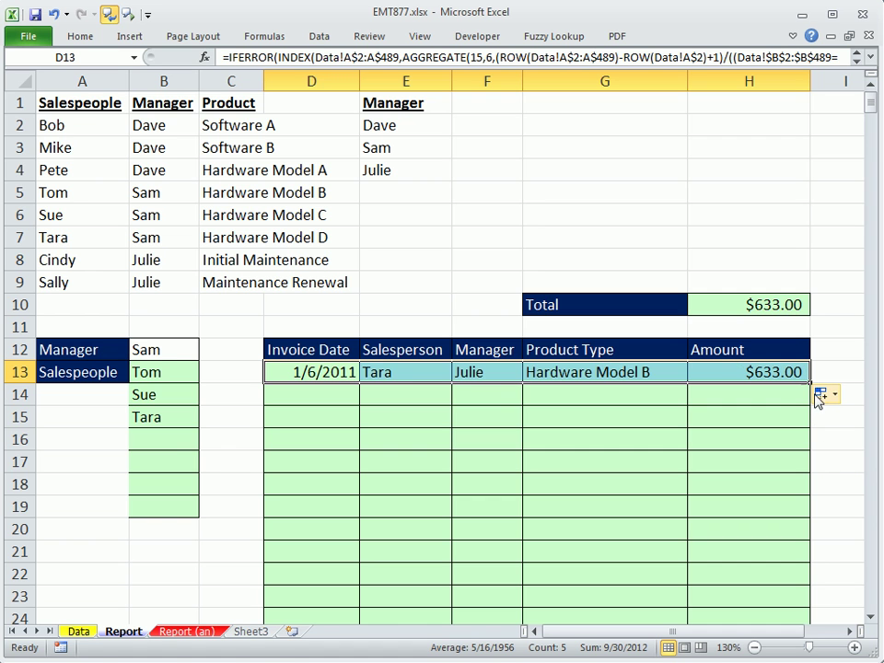
drag(809, 383, 802, 582)
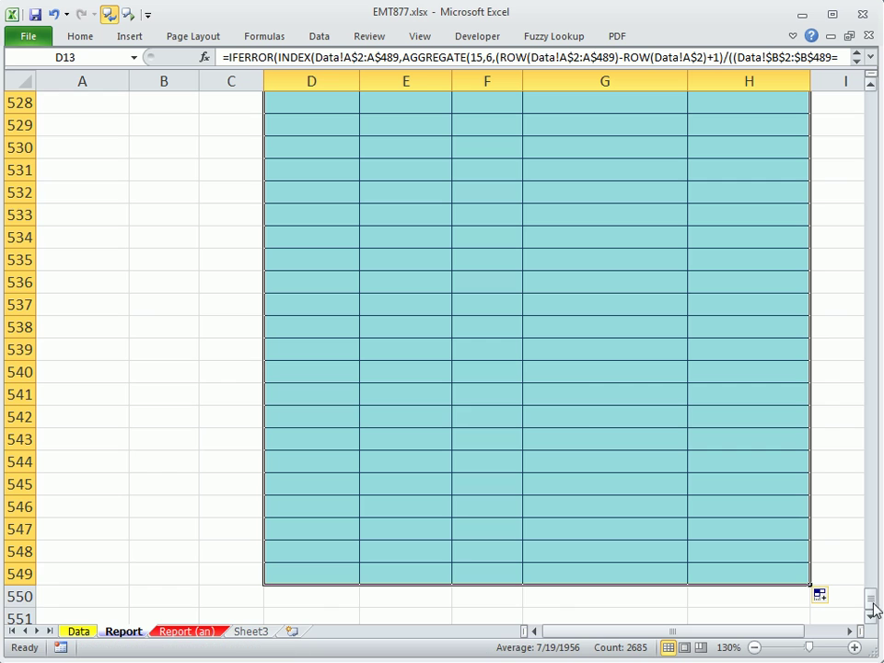
drag(870, 607, 870, 102)
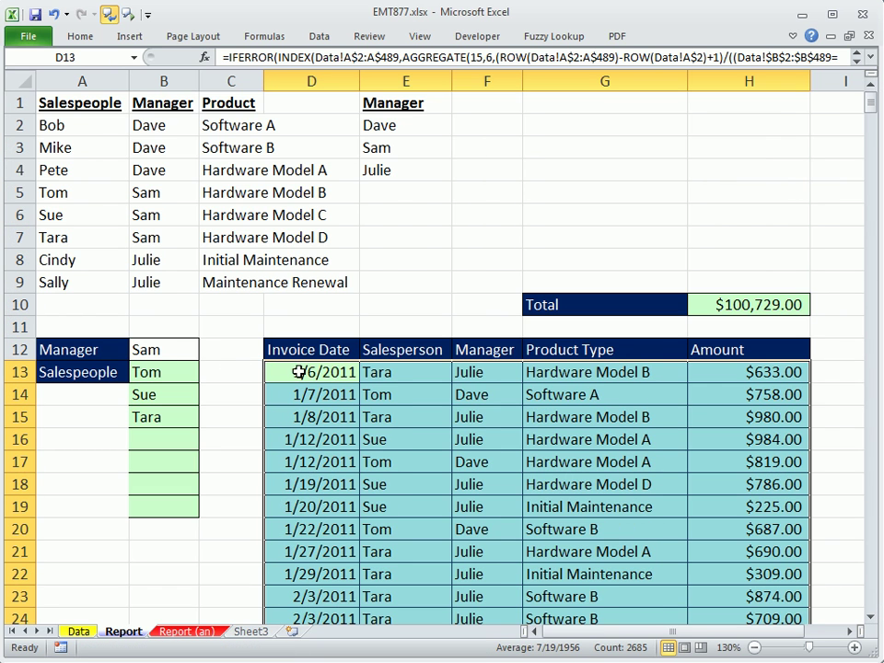
Switch the B12 manager to Julie and inspect the SUM total formula in H10.
click(171, 351)
click(209, 353)
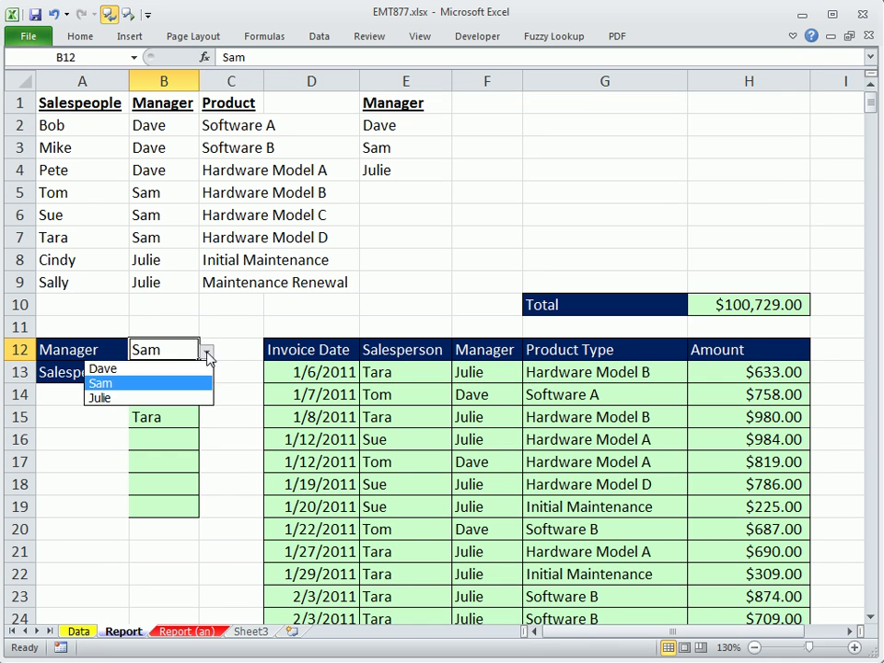
click(146, 398)
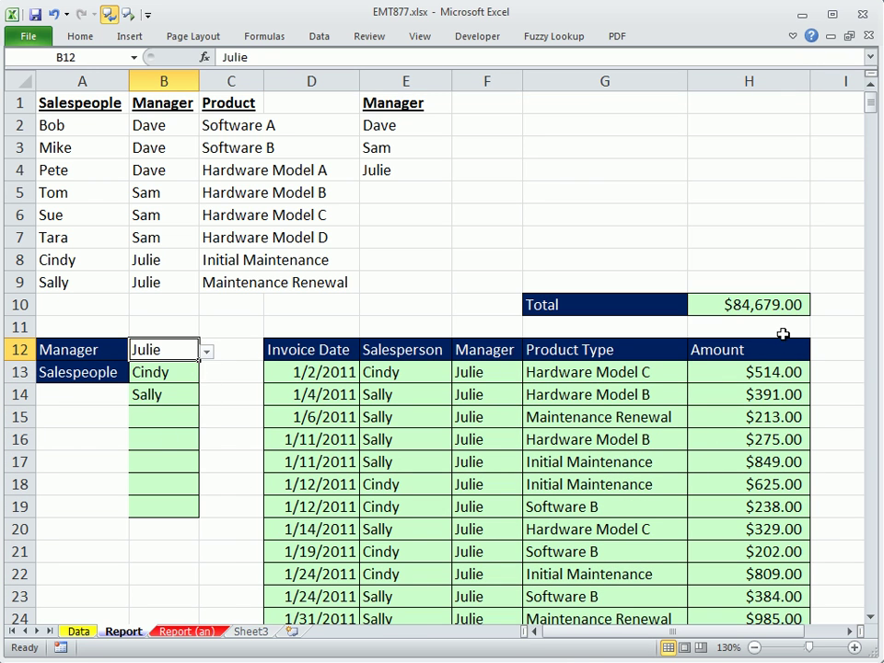
click(735, 303)
key(F2)
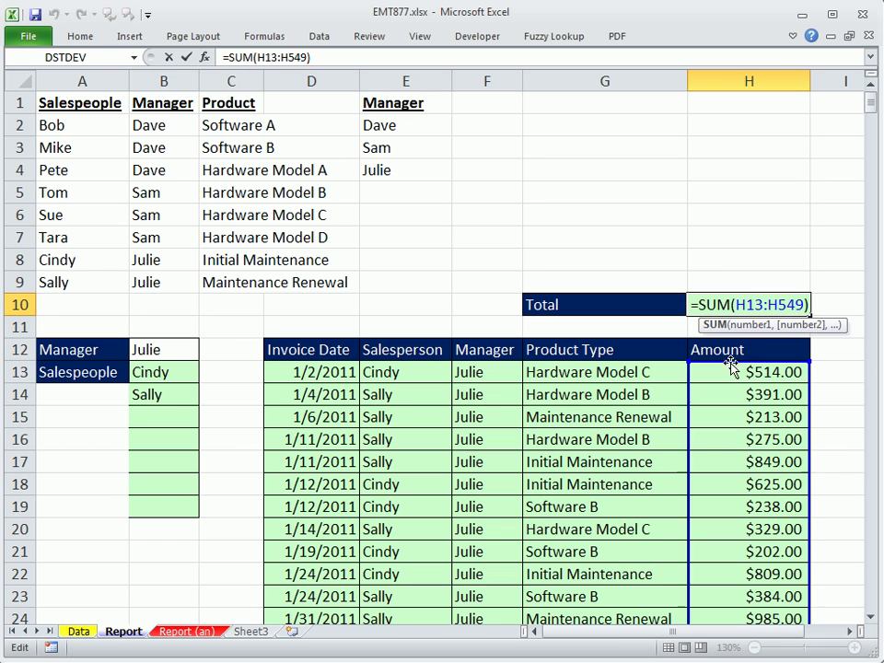
key(ctrl+Return)
Choose Dave as manager in B12, listing Bob, Mike and Pete's invoices totalling $89,076.00.
click(176, 345)
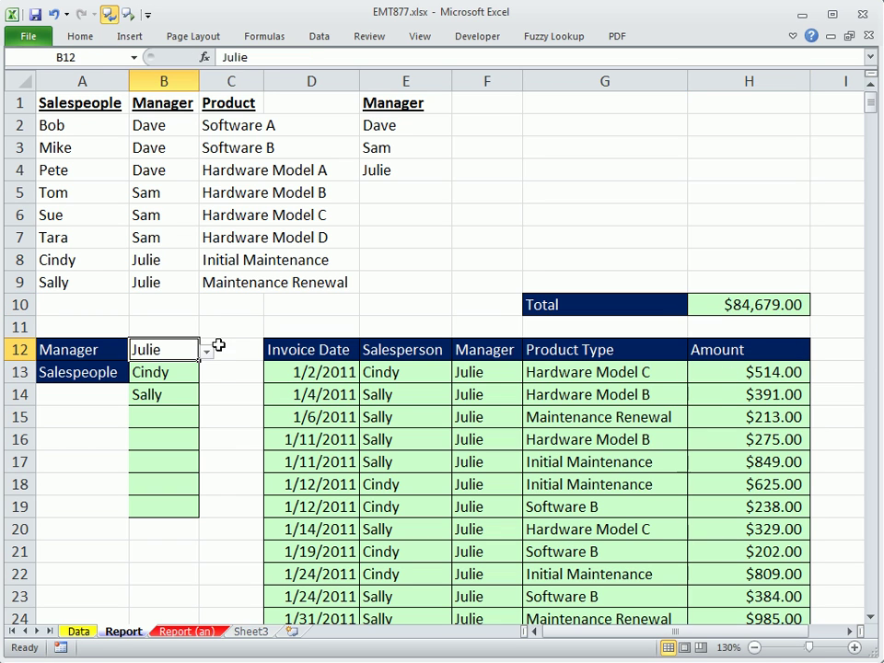
click(206, 349)
click(140, 368)
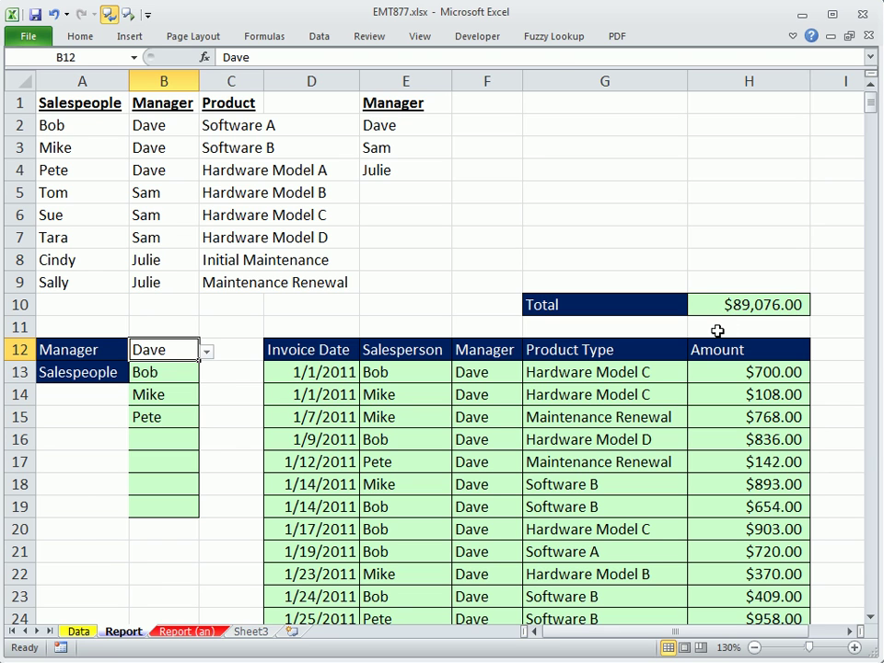
View B13's salesperson-list formula, then open D13's IFERROR/INDEX/AGGREGATE formula for review.
double_click(171, 372)
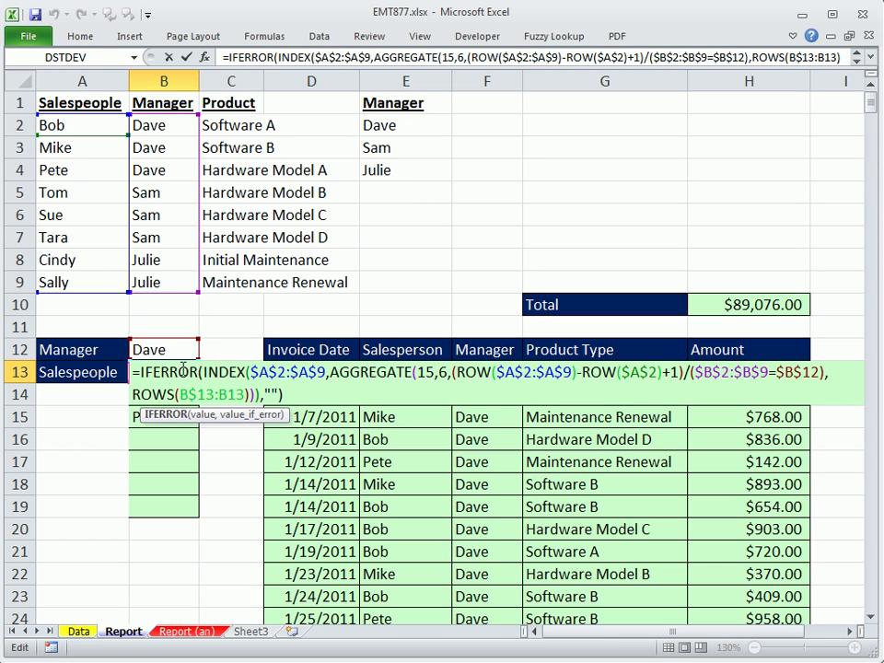
key(Escape)
double_click(295, 369)
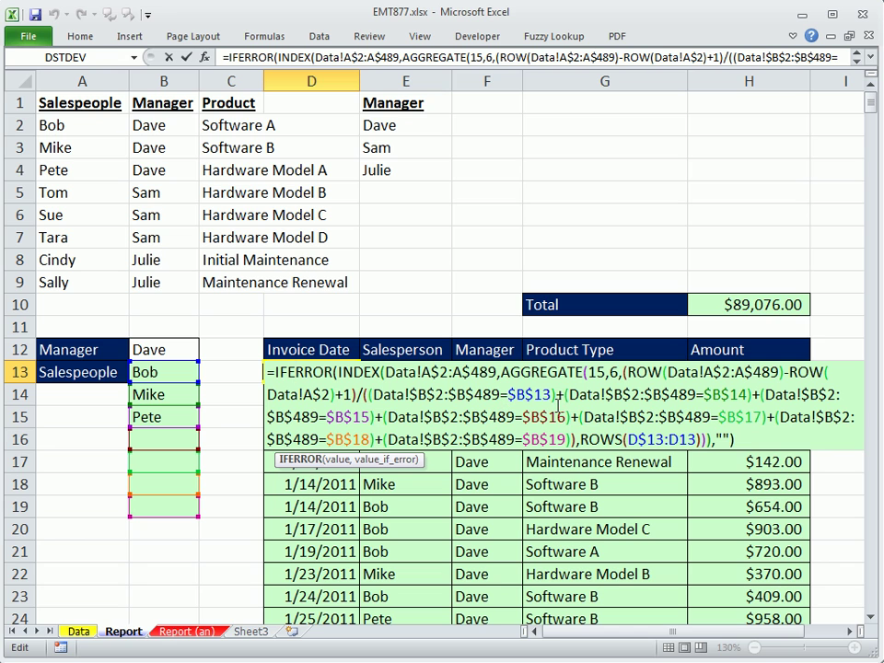